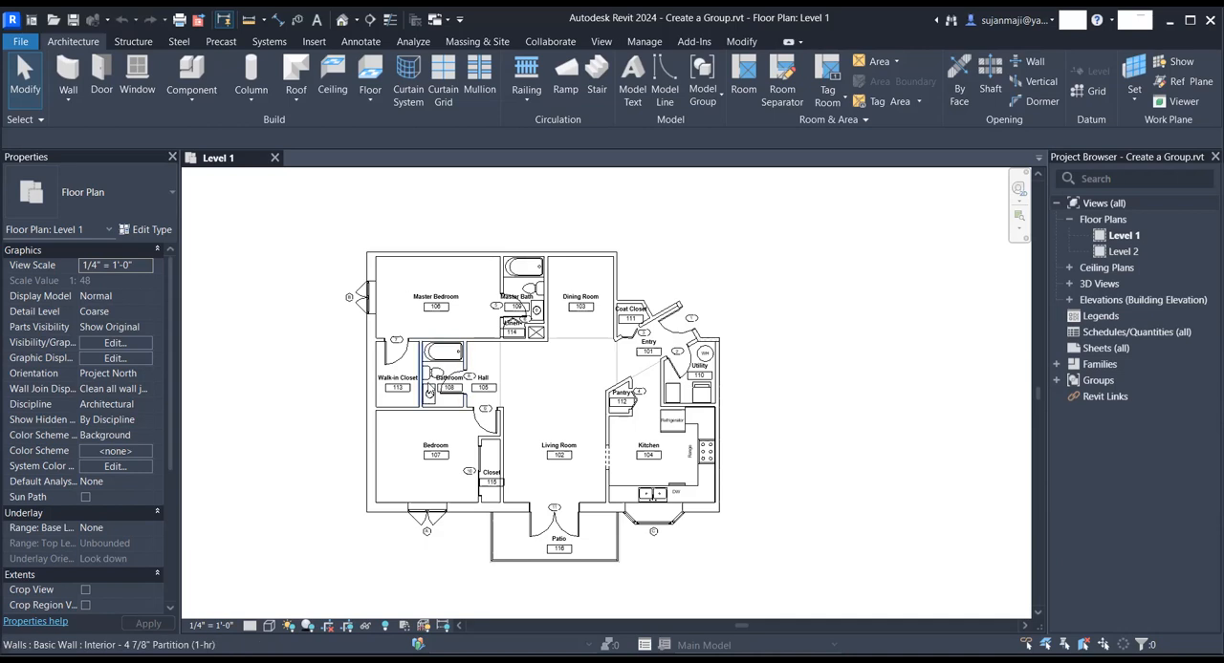
- Group the whole floor plan as model group MODEL GROUP 1 with attached detail group TEXT GROUP 1
scroll(335, 319, down, 2)
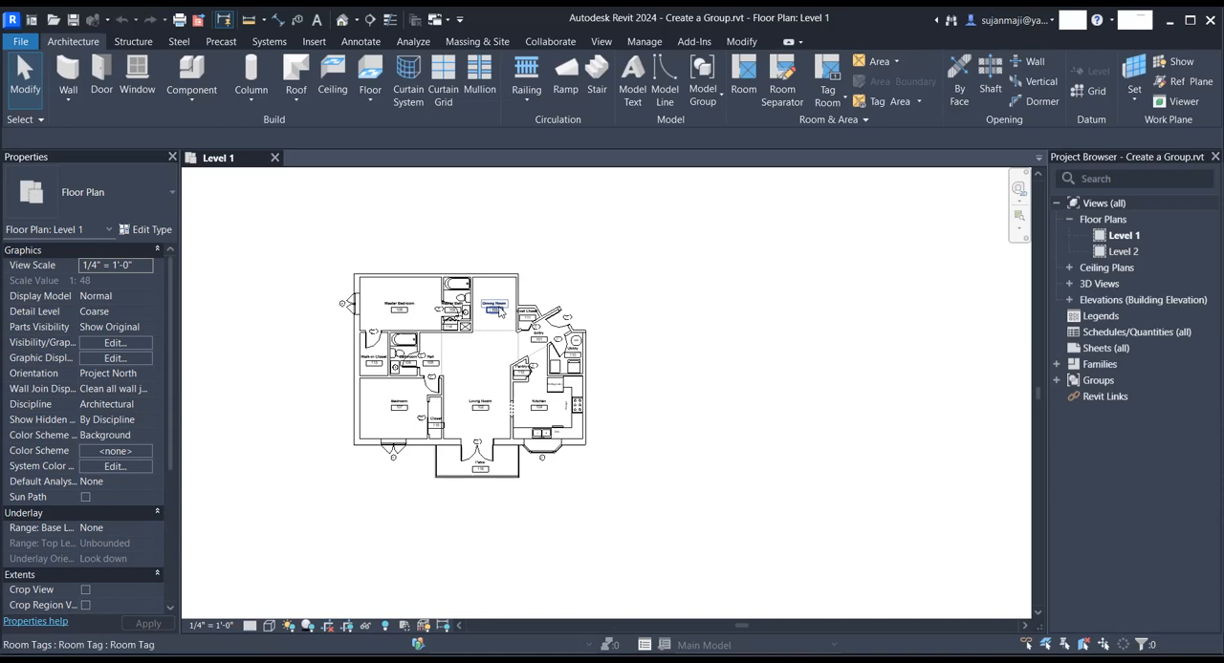
drag(310, 245, 826, 560)
drag(774, 532, 774, 532)
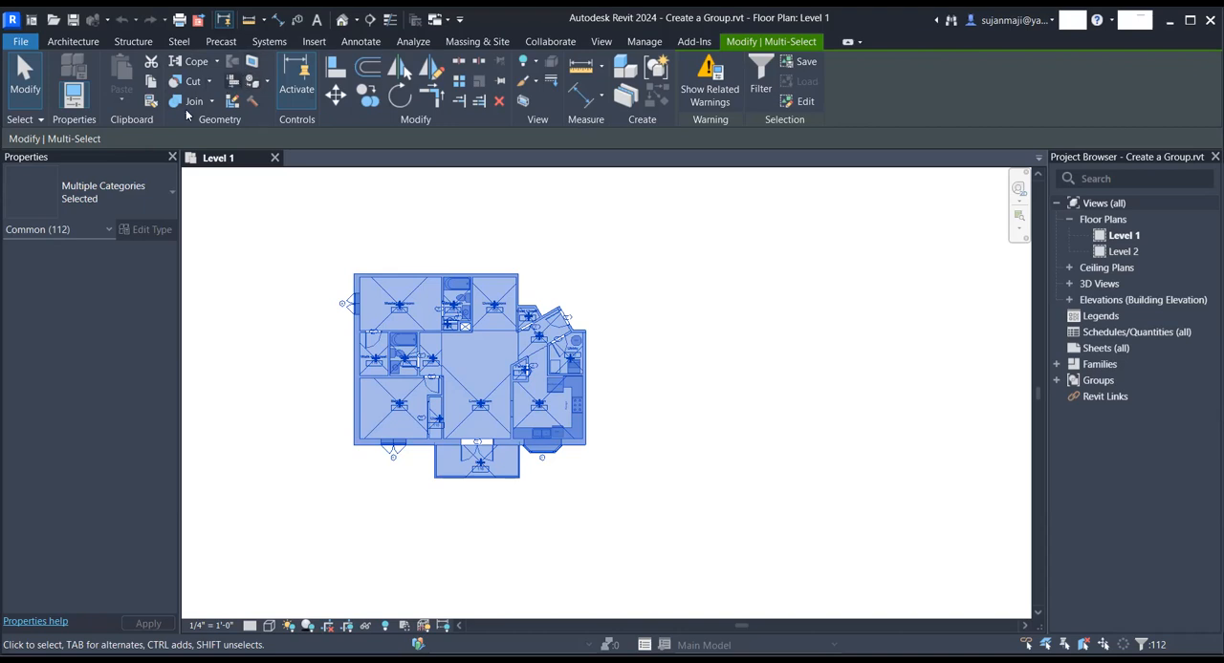
click(658, 69)
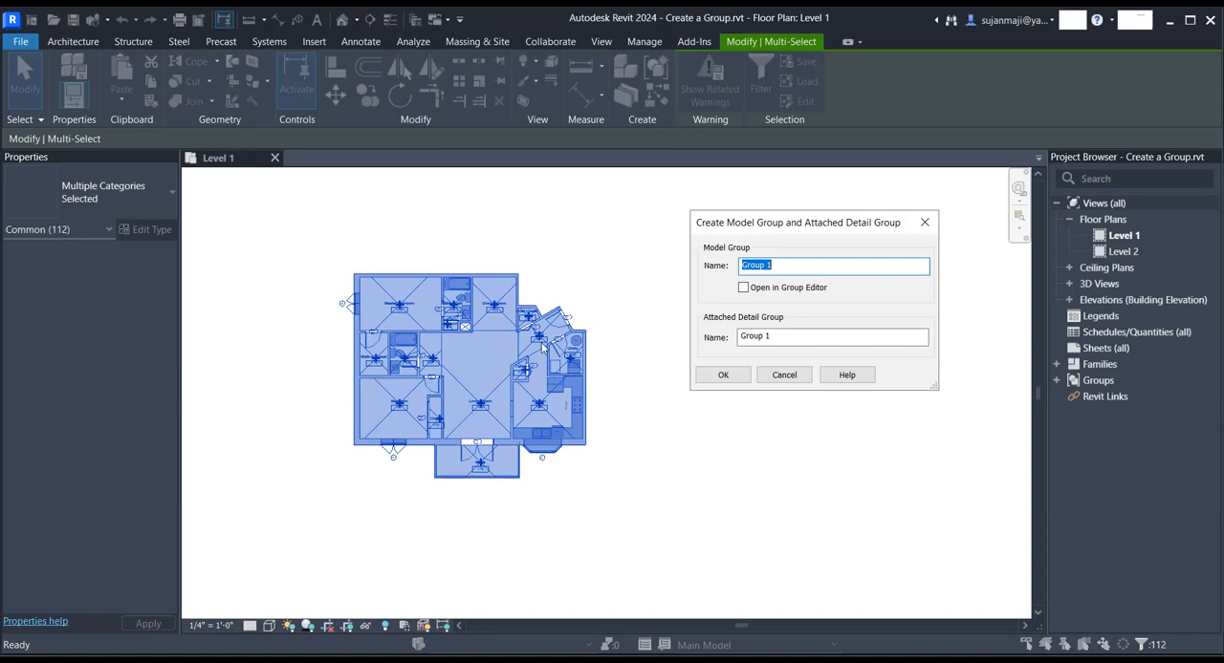
click(781, 265)
drag(773, 265, 722, 270)
text(MODEL GROUP)
drag(774, 336, 738, 337)
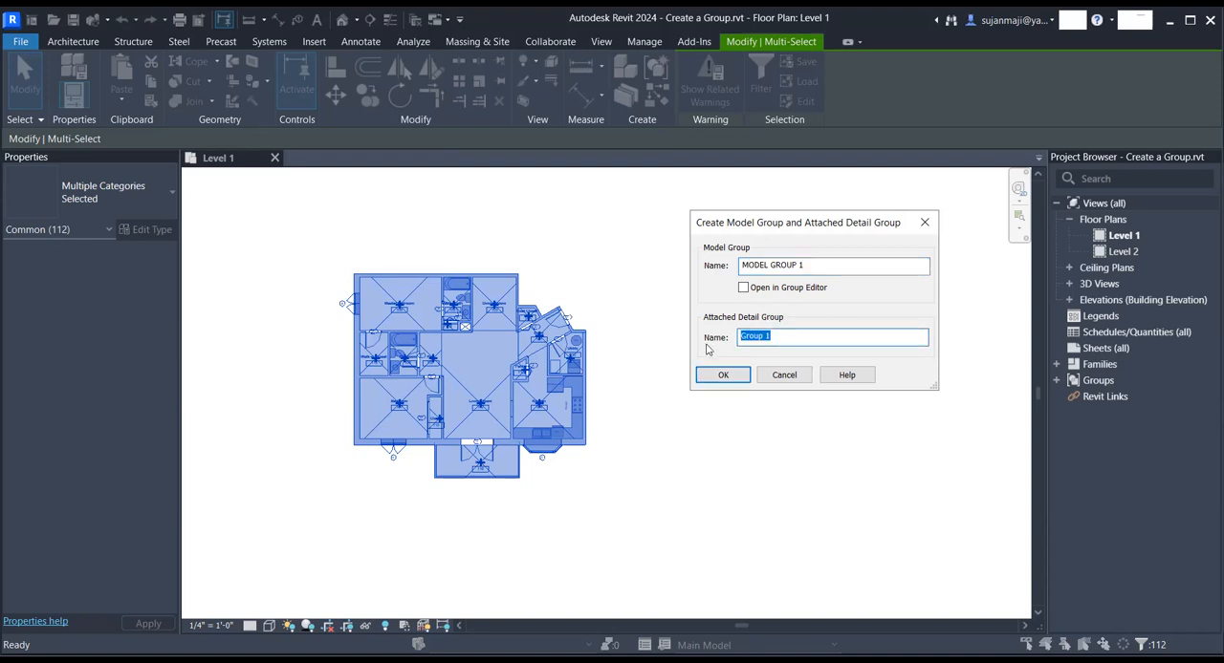
text(TEXT GROUP)
click(724, 375)
key(Escape)
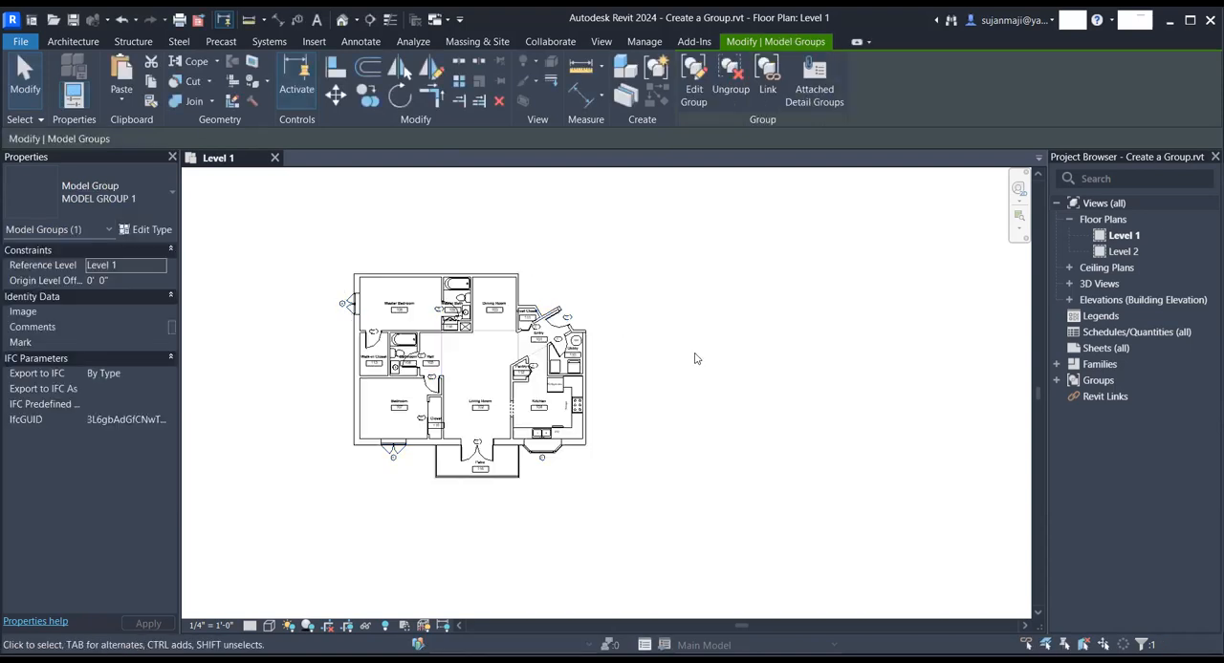
click(511, 321)
scroll(363, 205, up, 2)
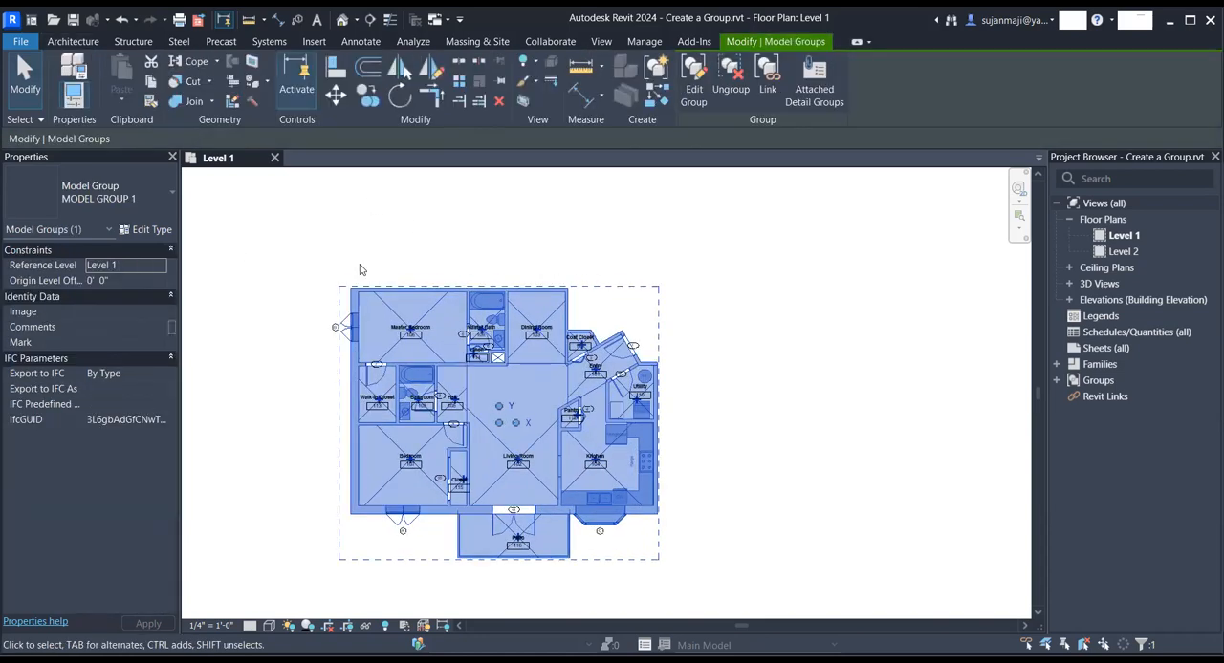
click(366, 98)
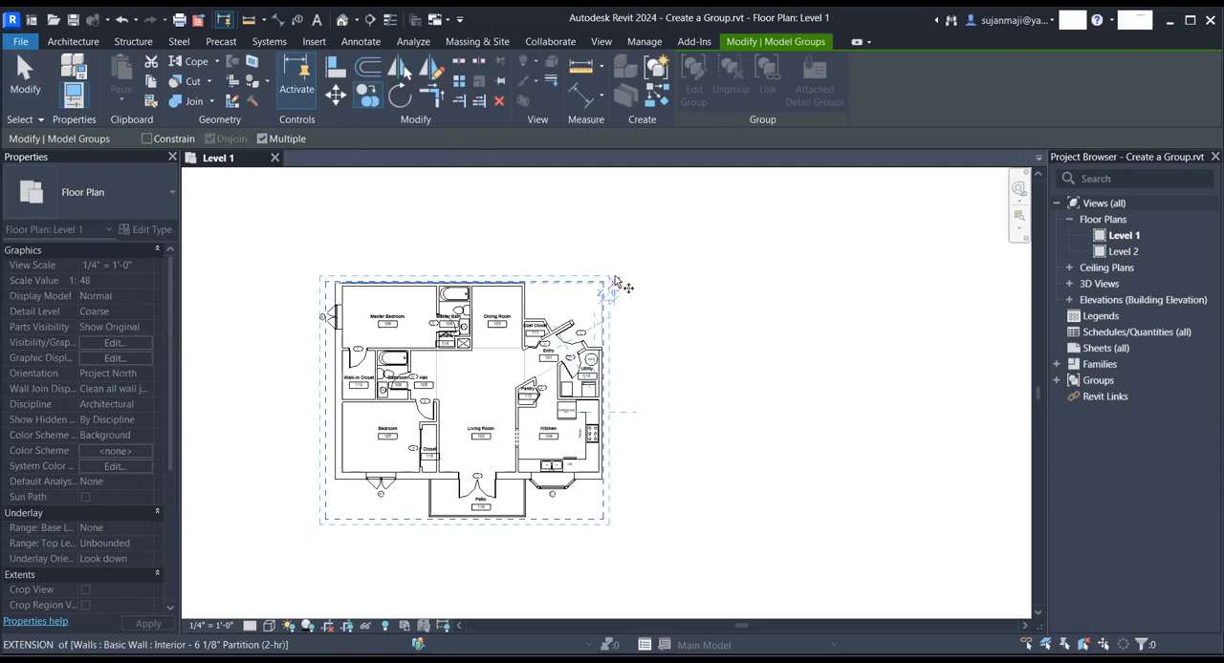
key(Escape)
key(Escape)
- Mirror a copy of the model group about the exterior wall above the Master Bedroom and Dining Room
click(402, 307)
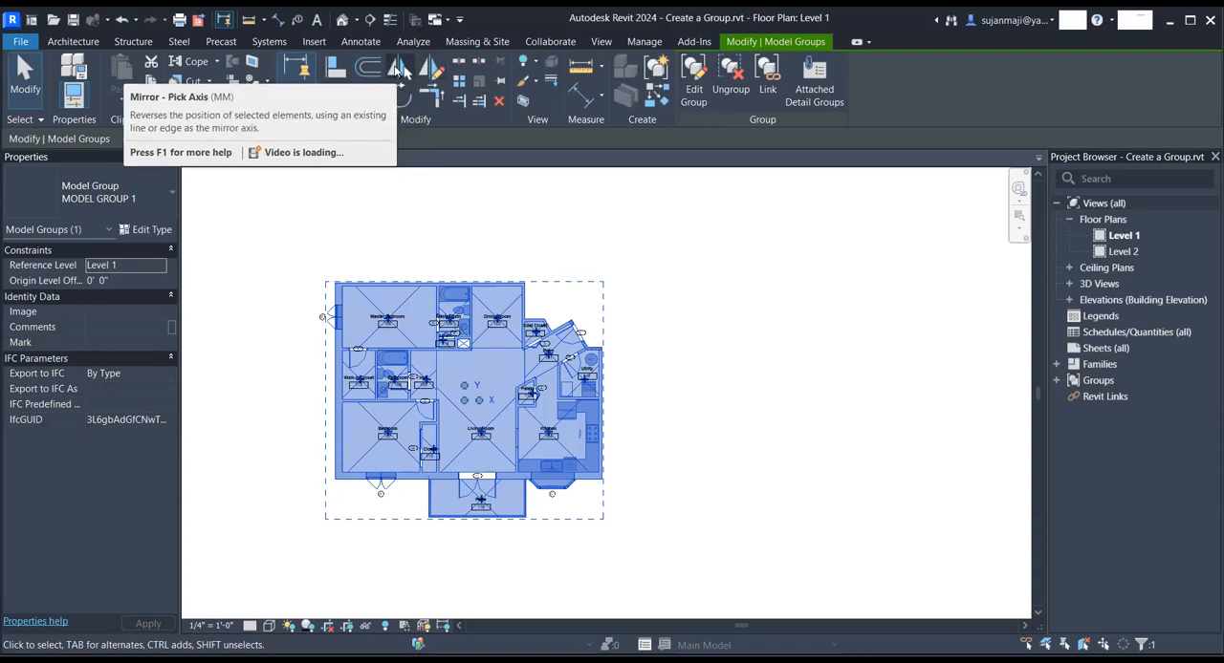
click(400, 68)
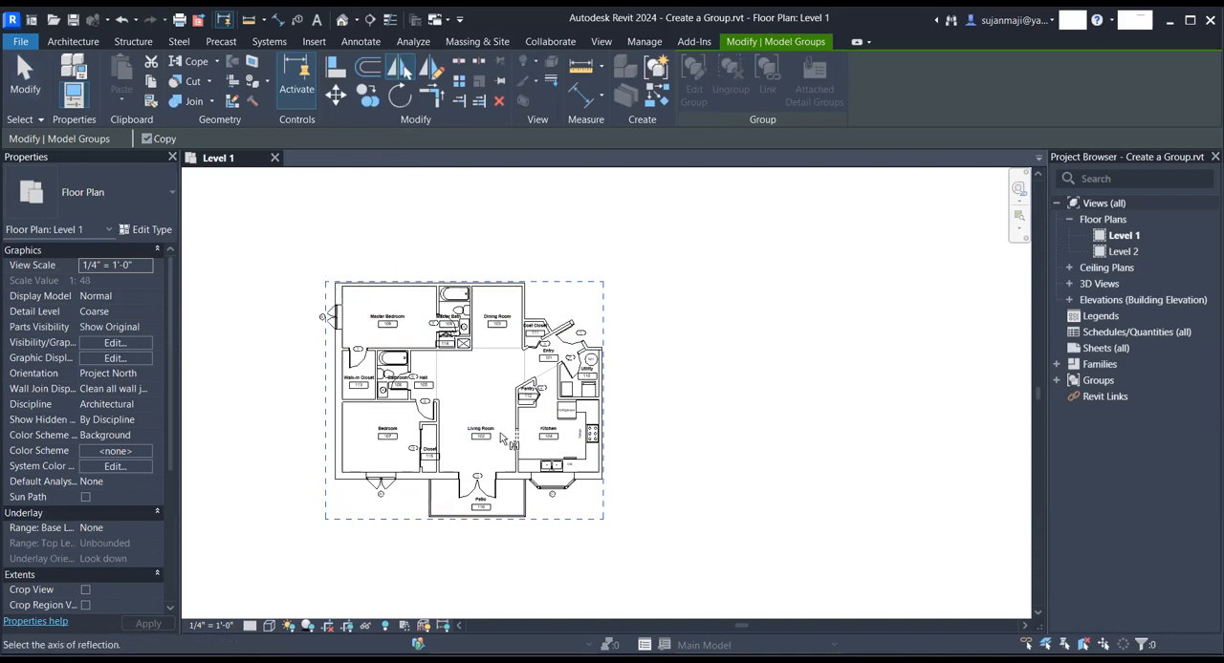
scroll(521, 286, up, 2)
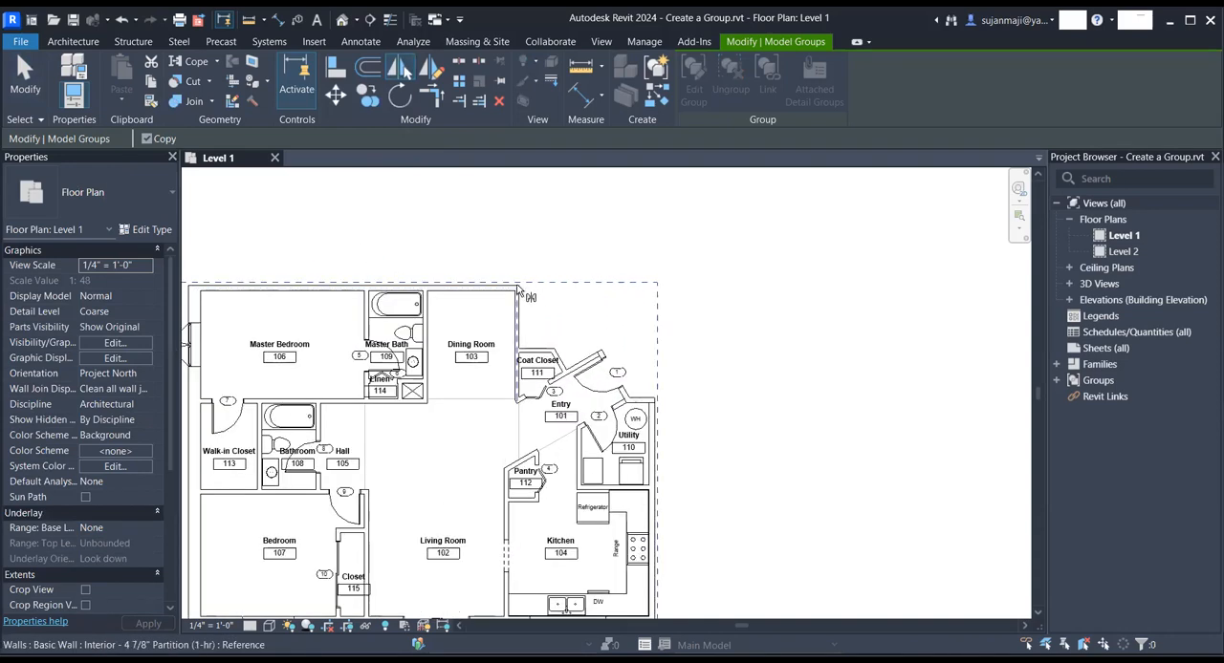
click(509, 283)
scroll(630, 363, down, 5)
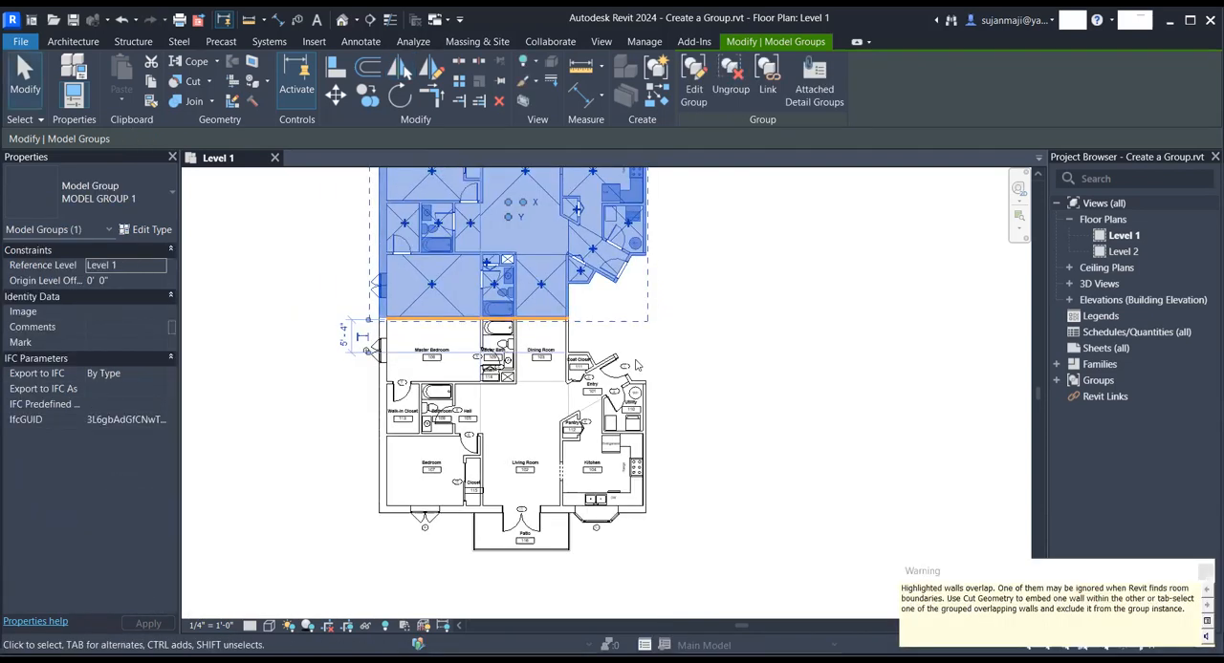
scroll(570, 304, up, 3)
middle_drag(567, 306, 558, 365)
scroll(524, 415, up, 4)
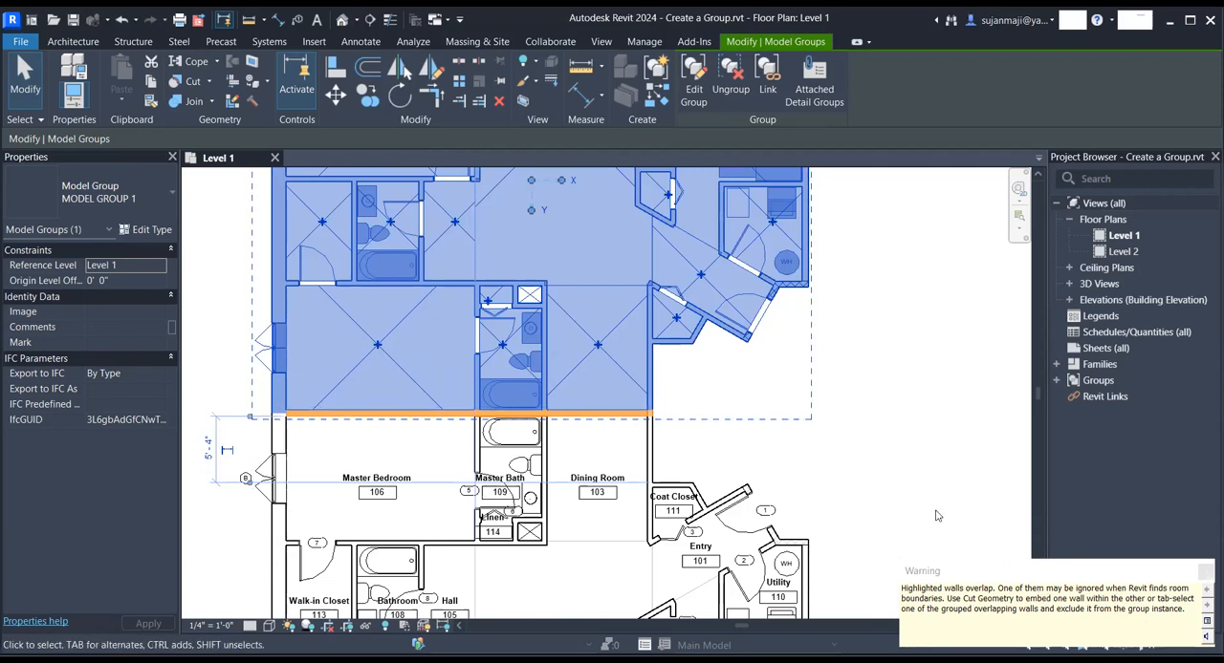
click(779, 458)
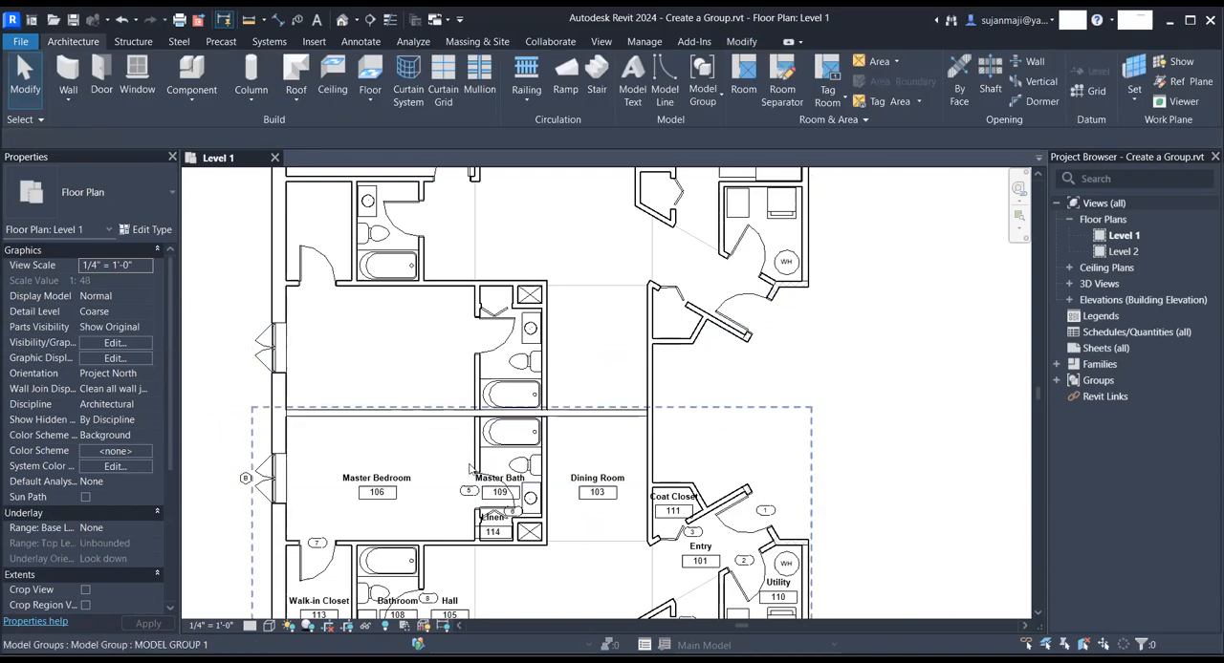
- Select the overlapping partition wall between the two units and examine the details of its related warning
scroll(436, 469, down, 2)
scroll(436, 468, down, 3)
scroll(381, 392, up, 5)
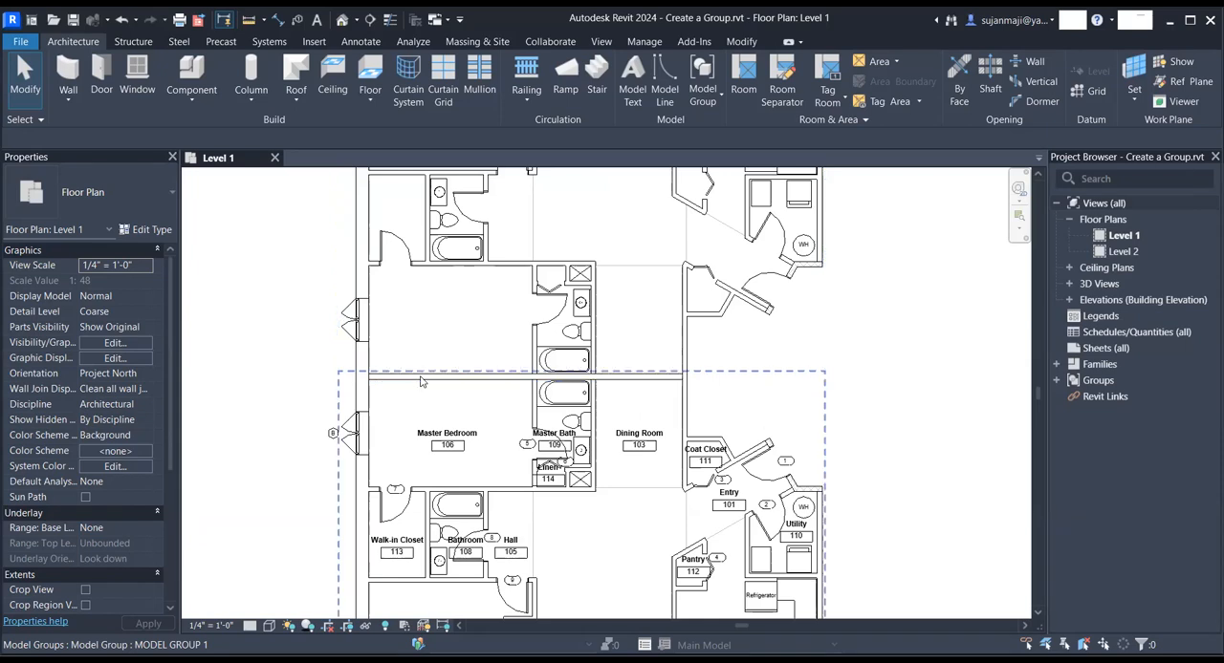
key(Tab)
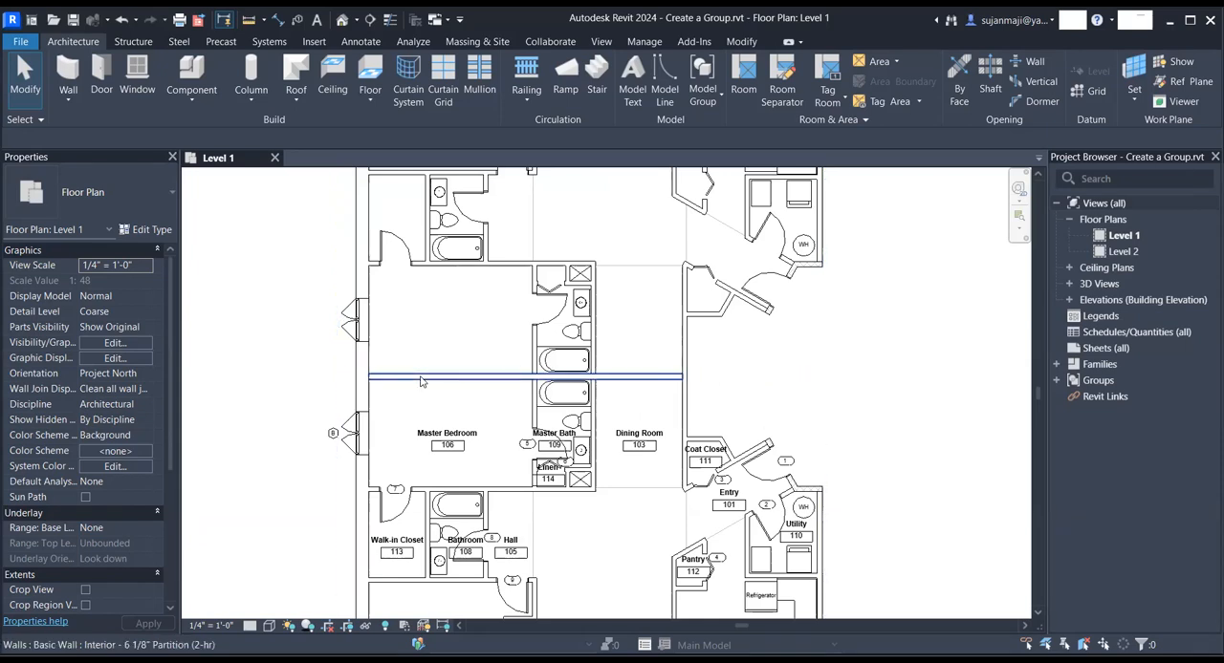
click(421, 377)
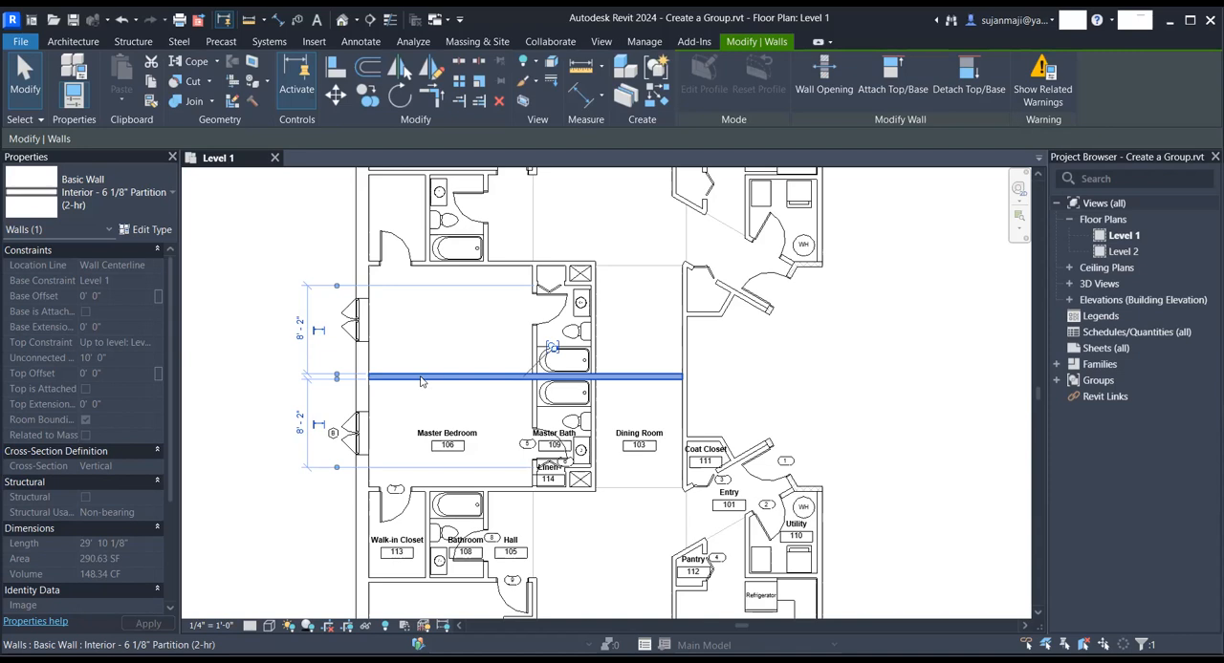
right_click(420, 381)
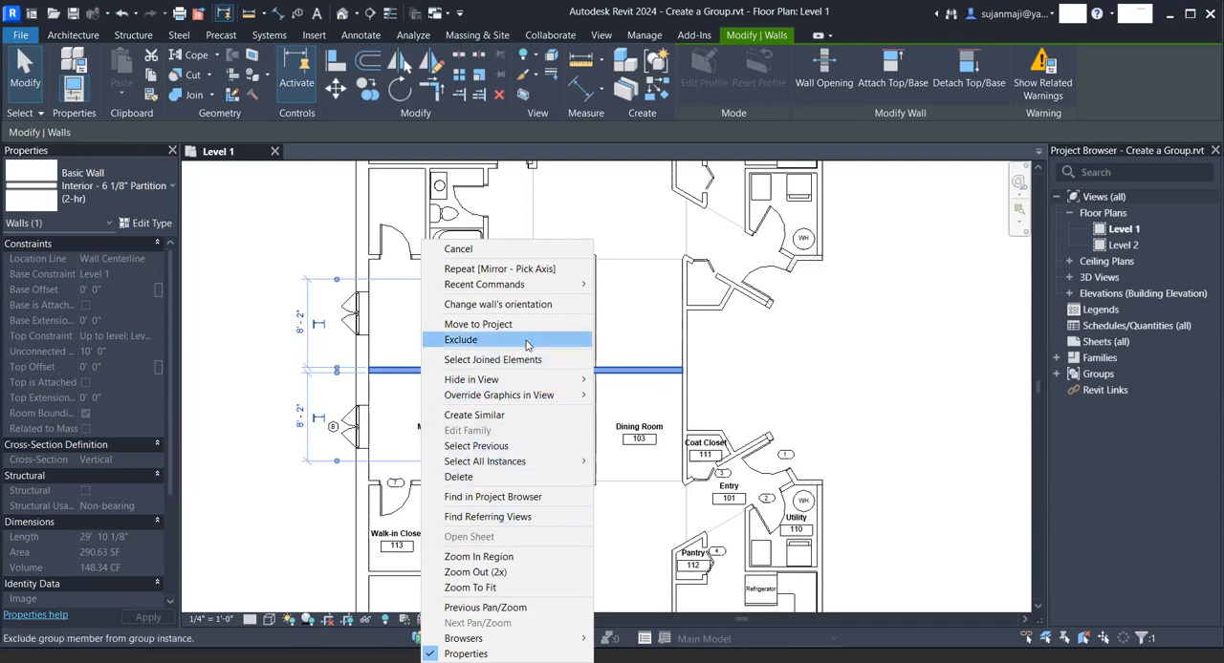
click(1049, 100)
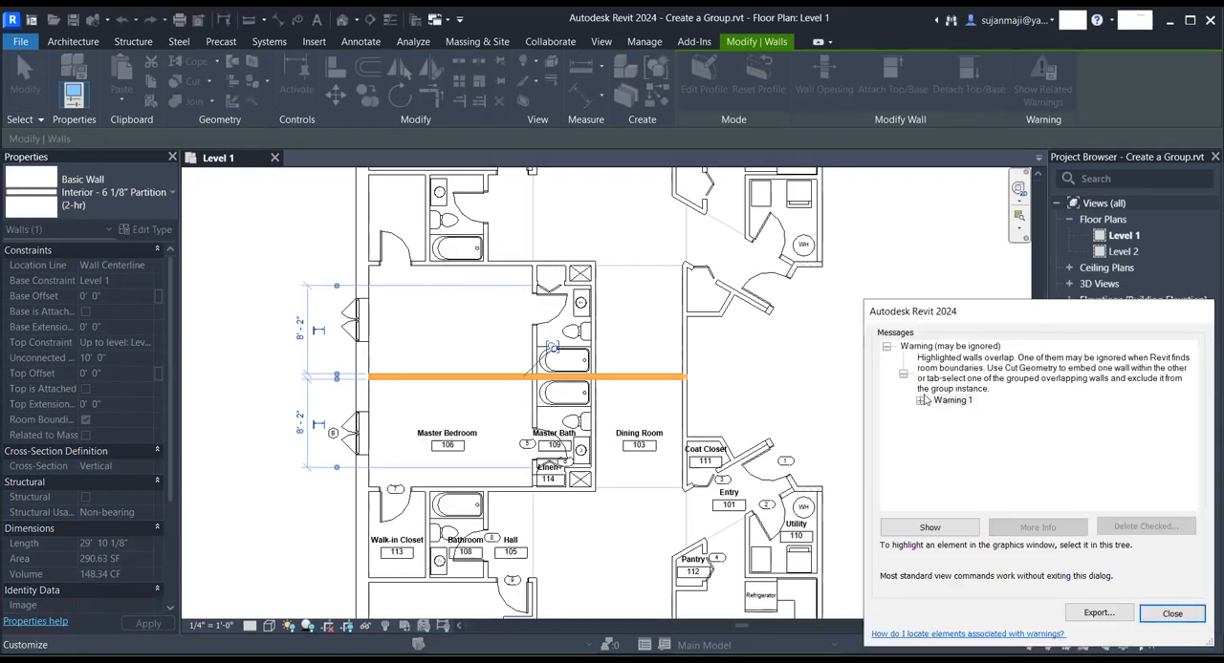
click(920, 402)
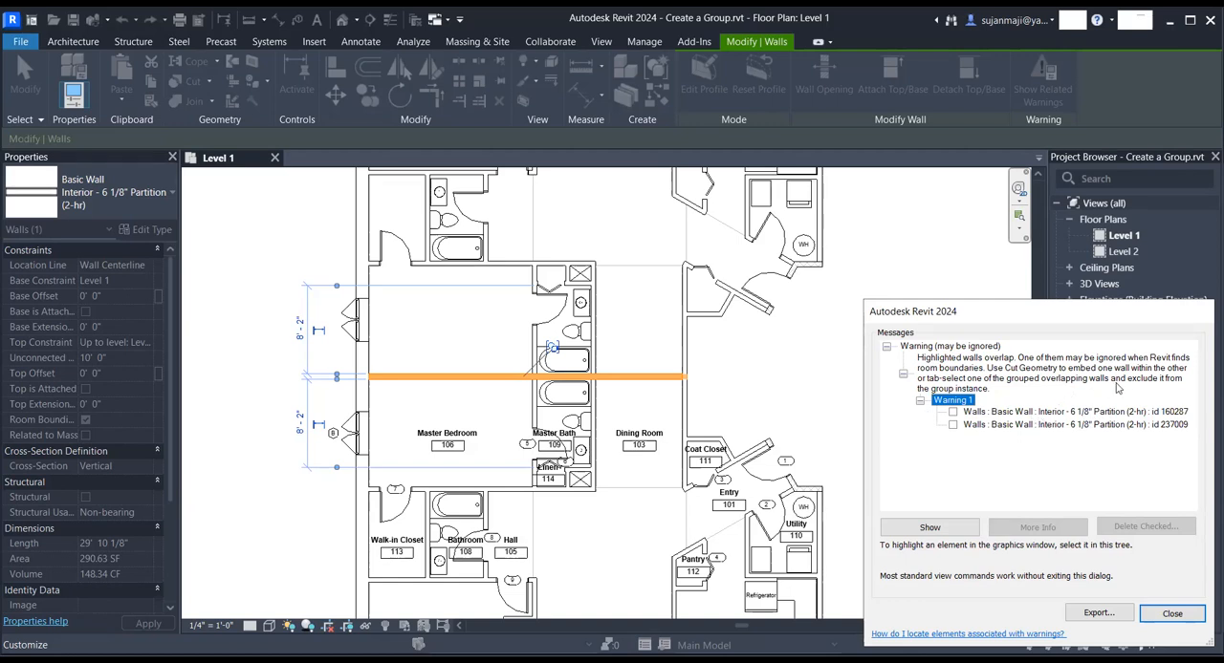
click(1168, 615)
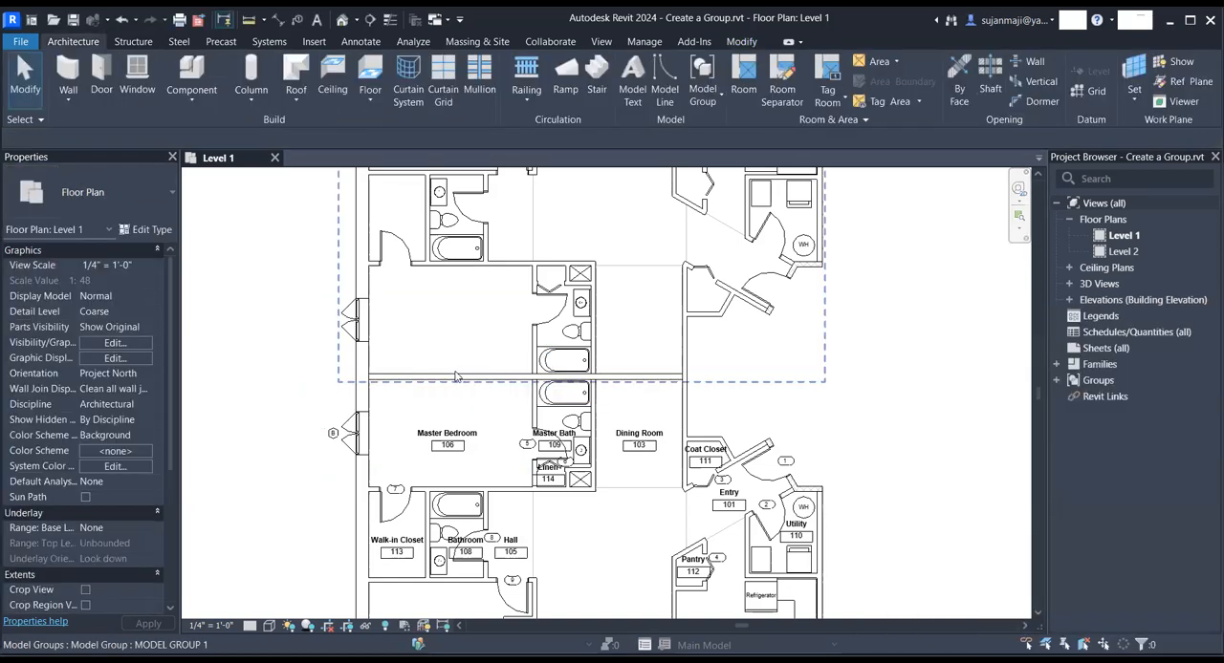
- Exclude the overlapping 6 1/8" partition wall between the two units from its group instance
click(402, 378)
click(249, 355)
click(392, 377)
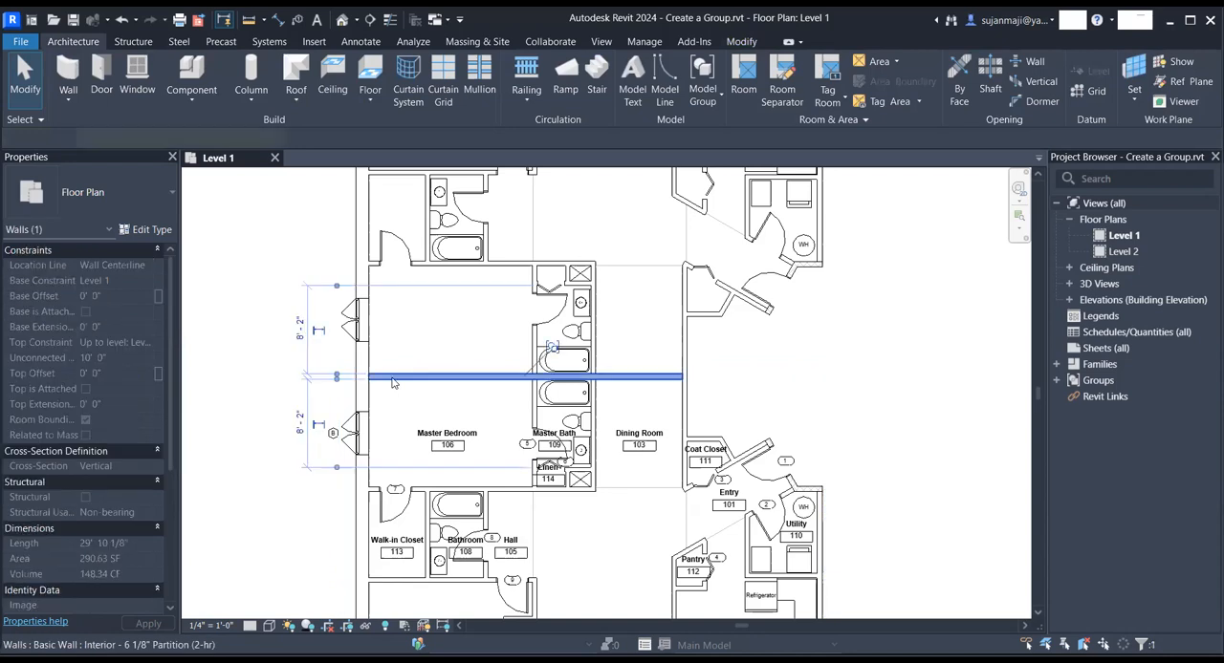
right_click(392, 378)
click(445, 342)
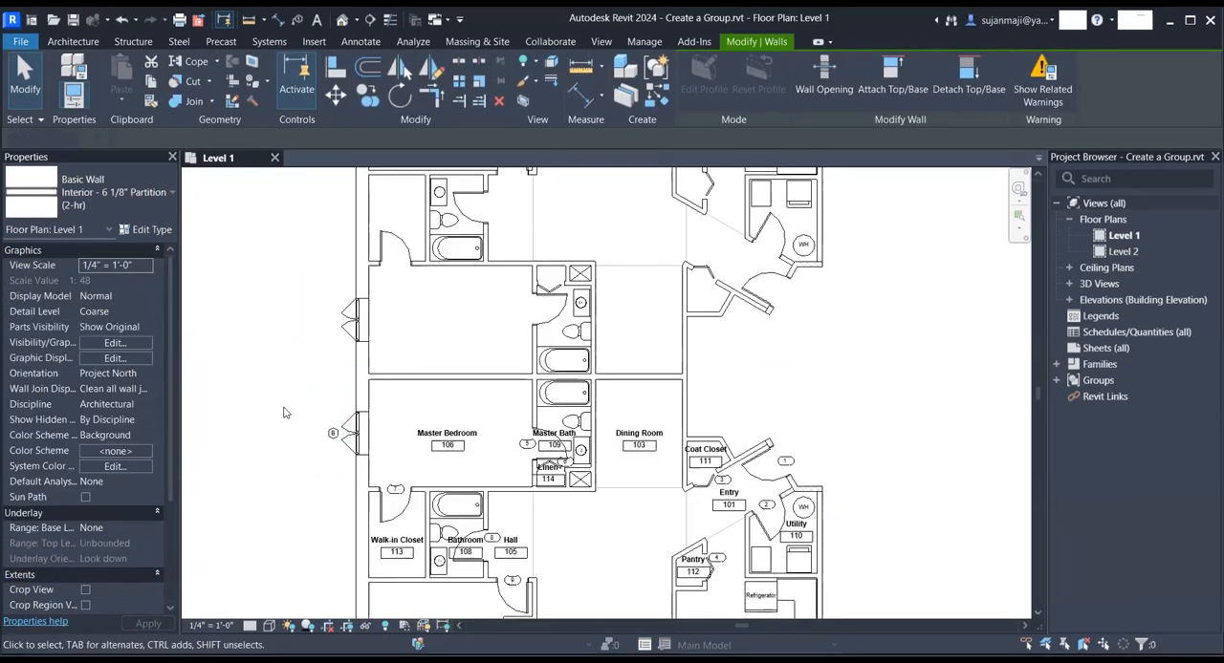
scroll(696, 396, up, 2)
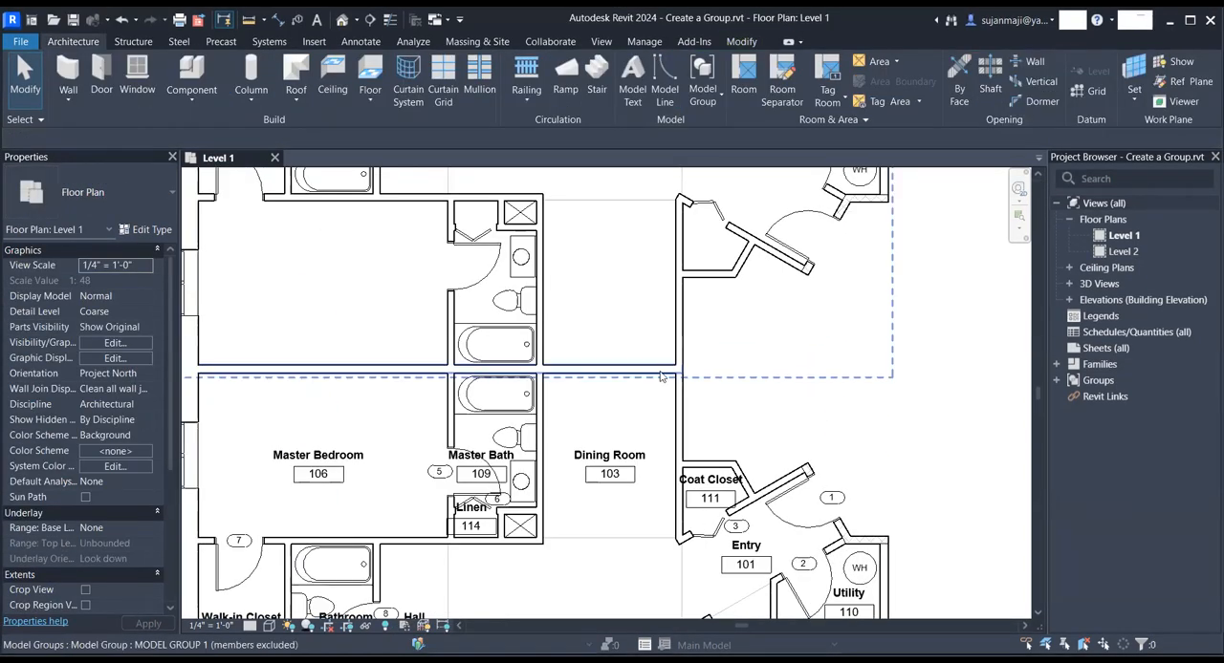
scroll(636, 378, down, 3)
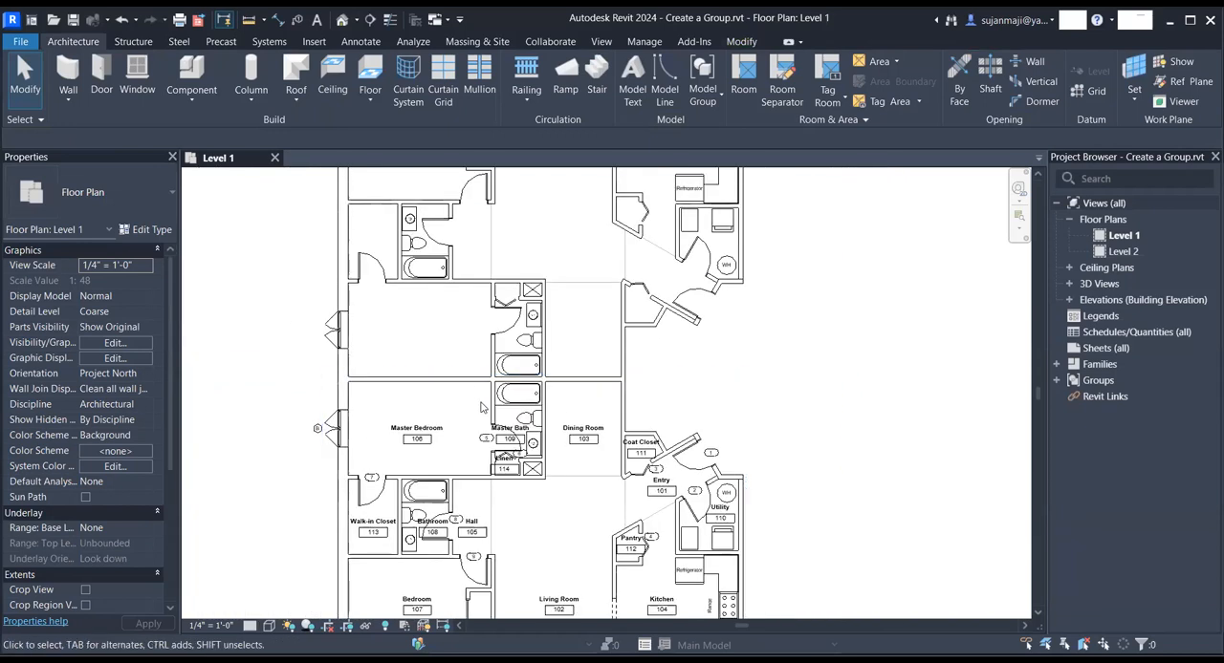
scroll(637, 378, down, 2)
scroll(560, 346, down, 2)
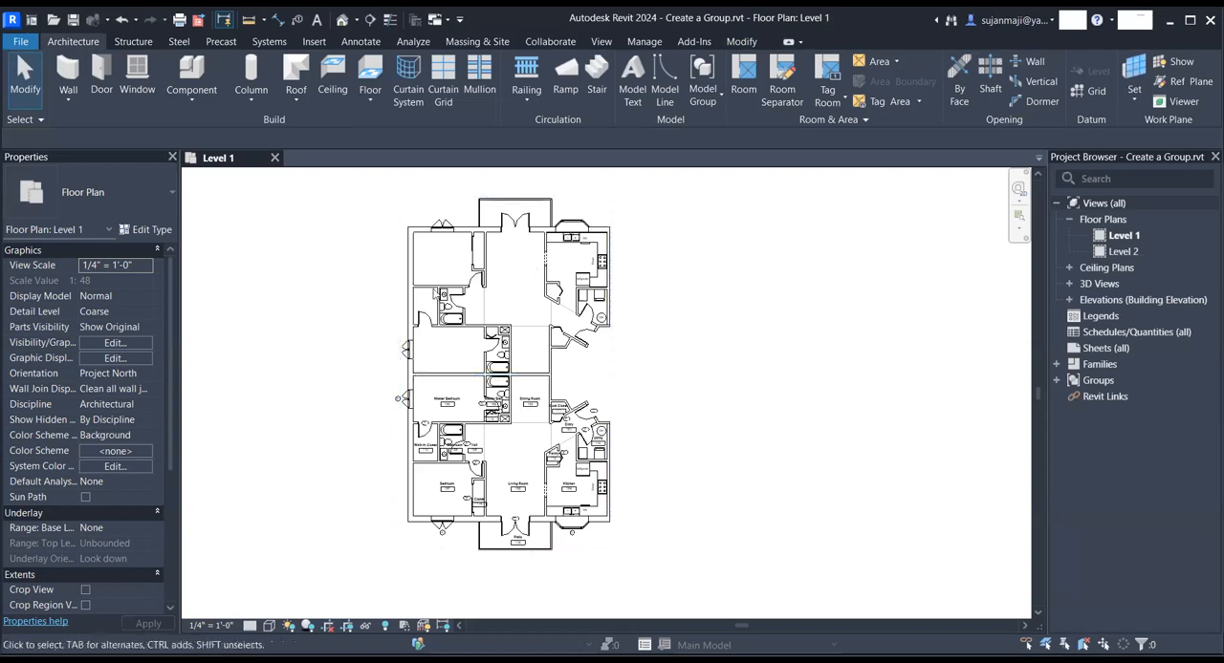
- Try mirroring a copy of the lower model group across a vertical axis drawn beside the building, and discard the copy
click(570, 441)
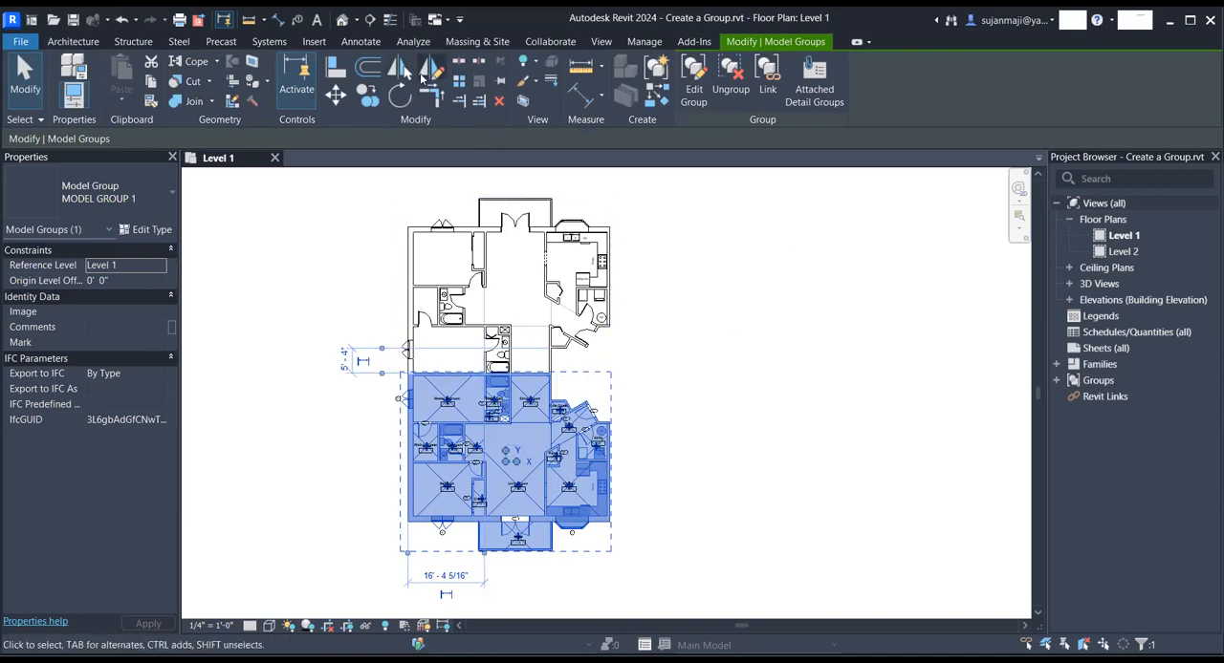
click(430, 69)
click(609, 552)
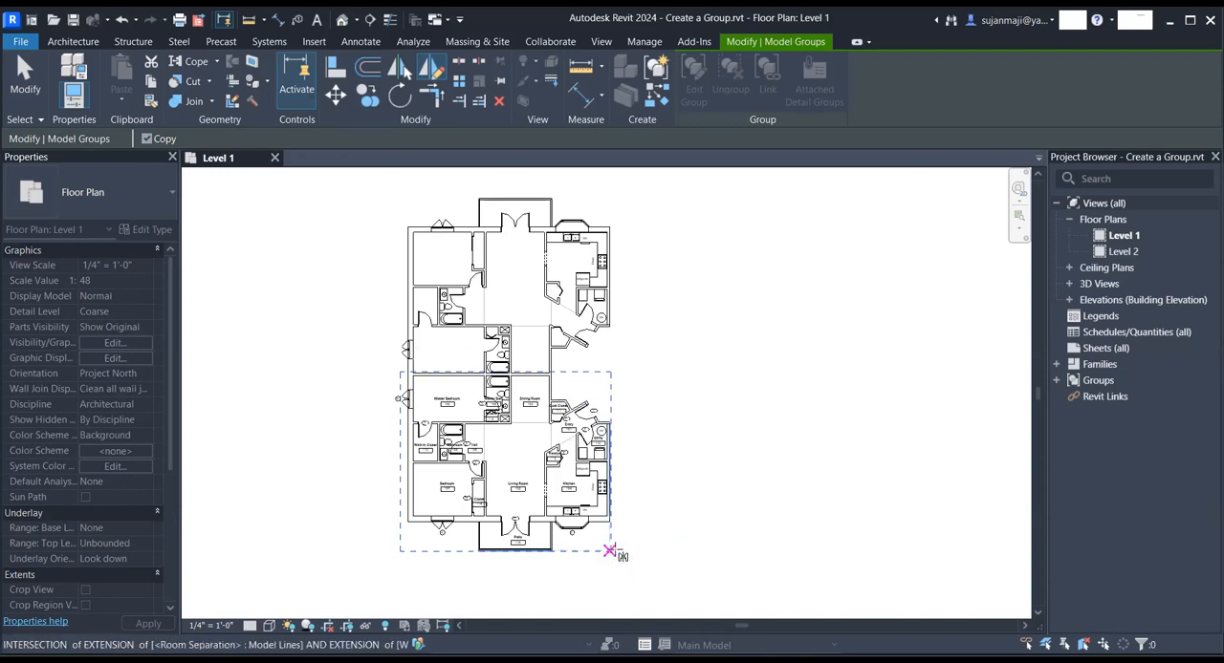
click(692, 551)
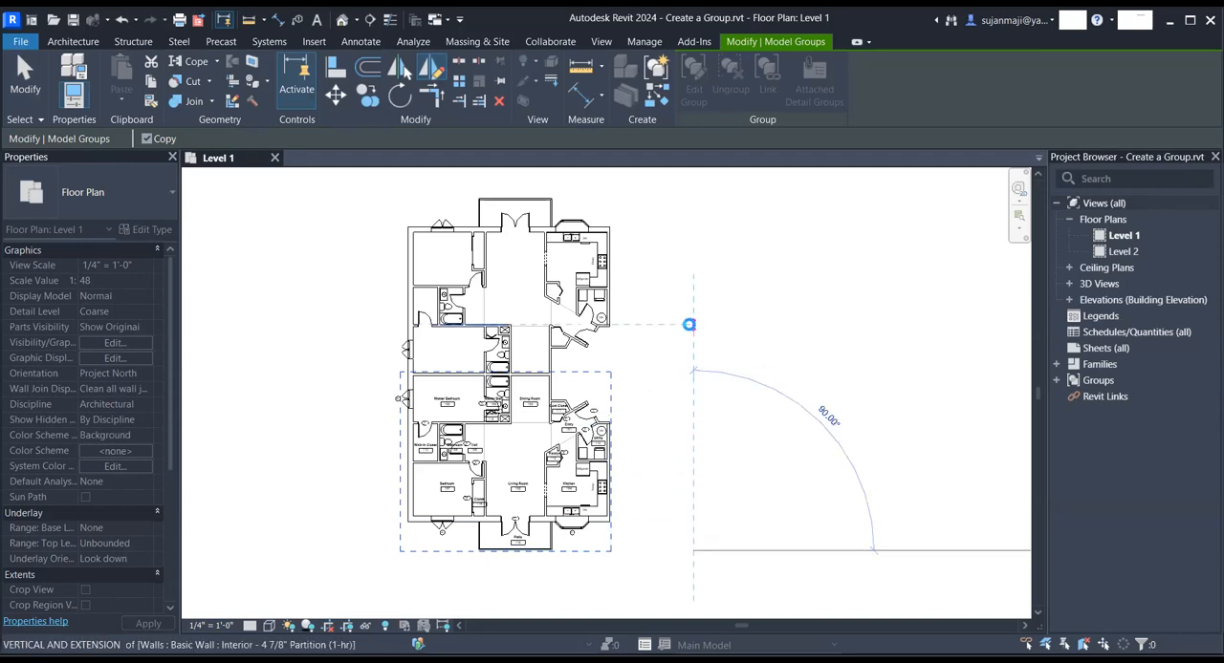
click(688, 324)
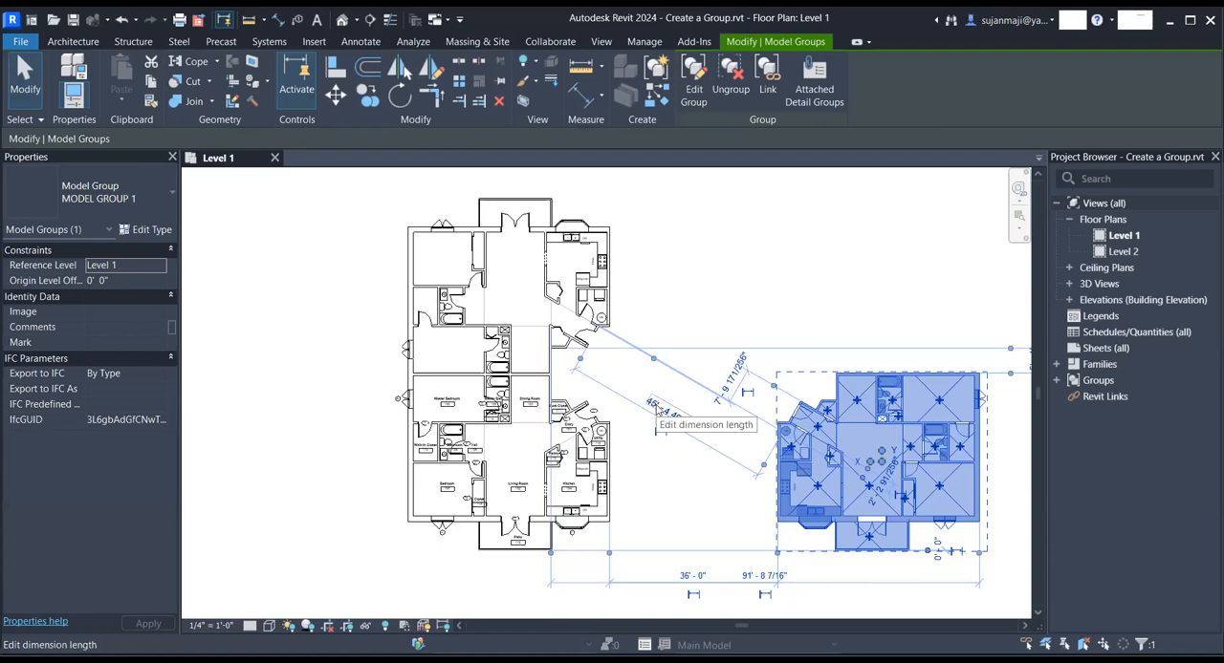
key(Delete)
- Mirror a copy of both units with their attached tags across a vertical axis drawn on the entry side of the building
drag(348, 183, 653, 568)
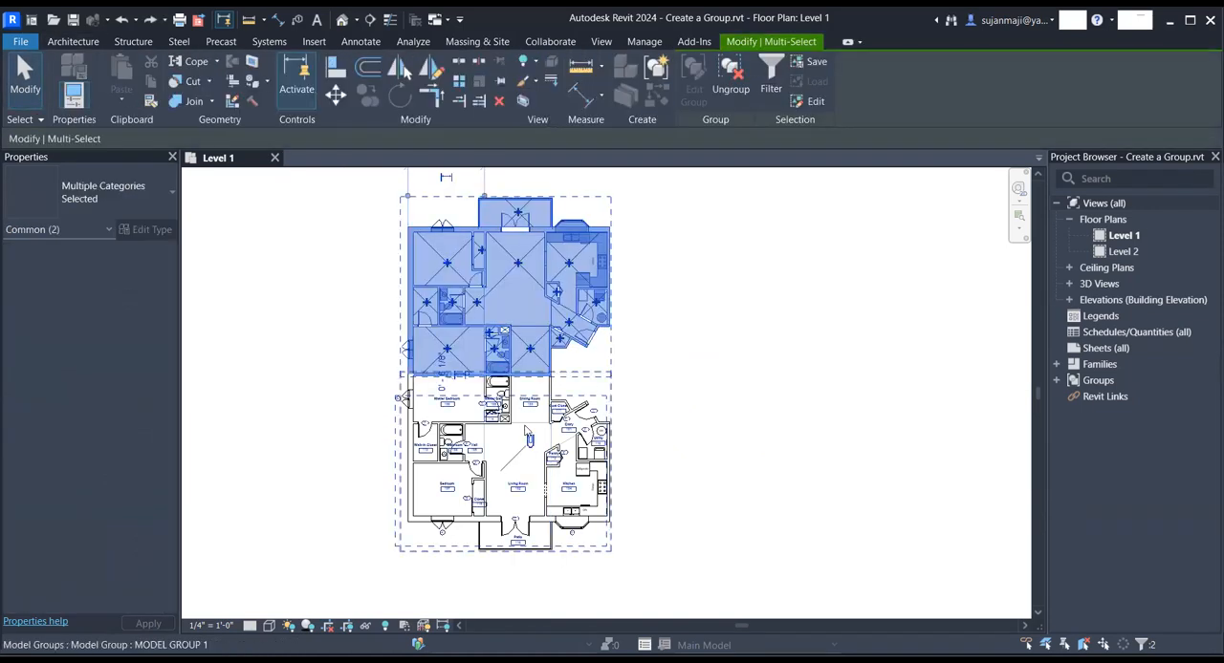
ctrl+click(580, 436)
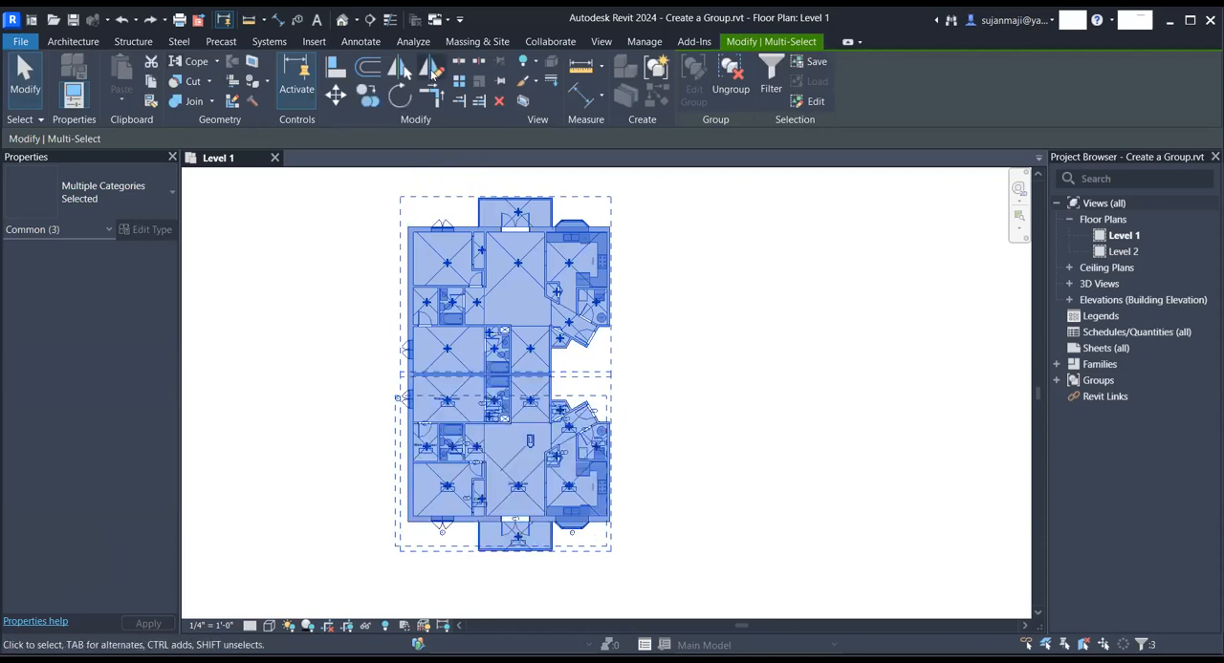
key(d)
key(m)
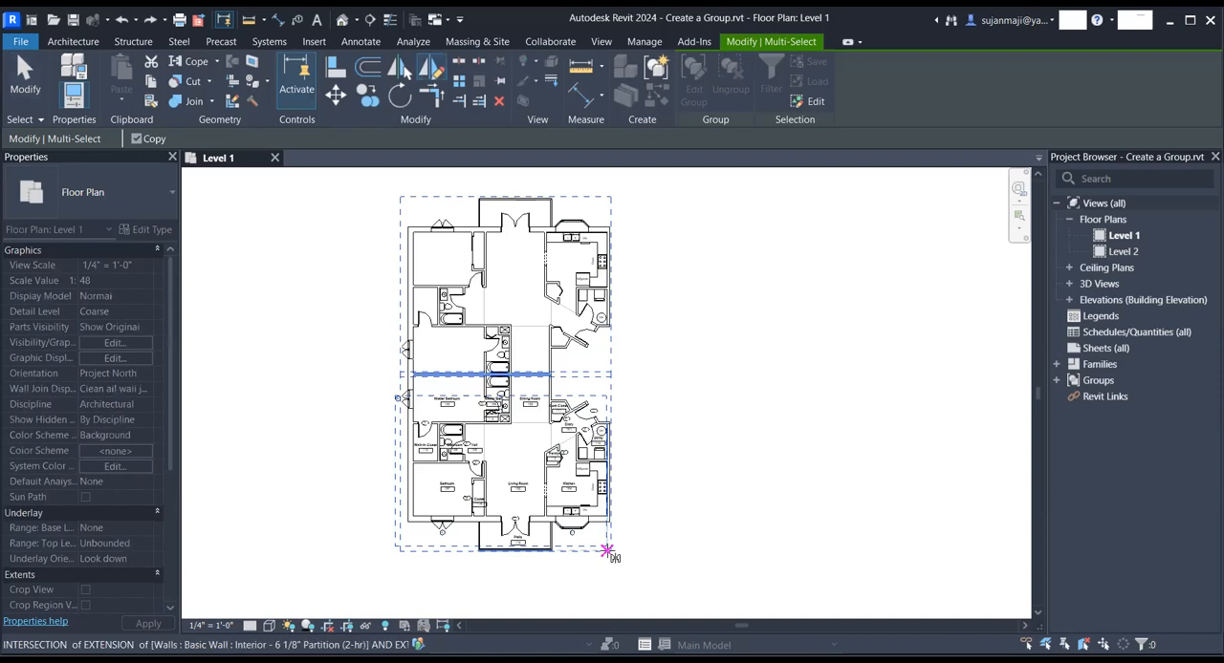
click(669, 550)
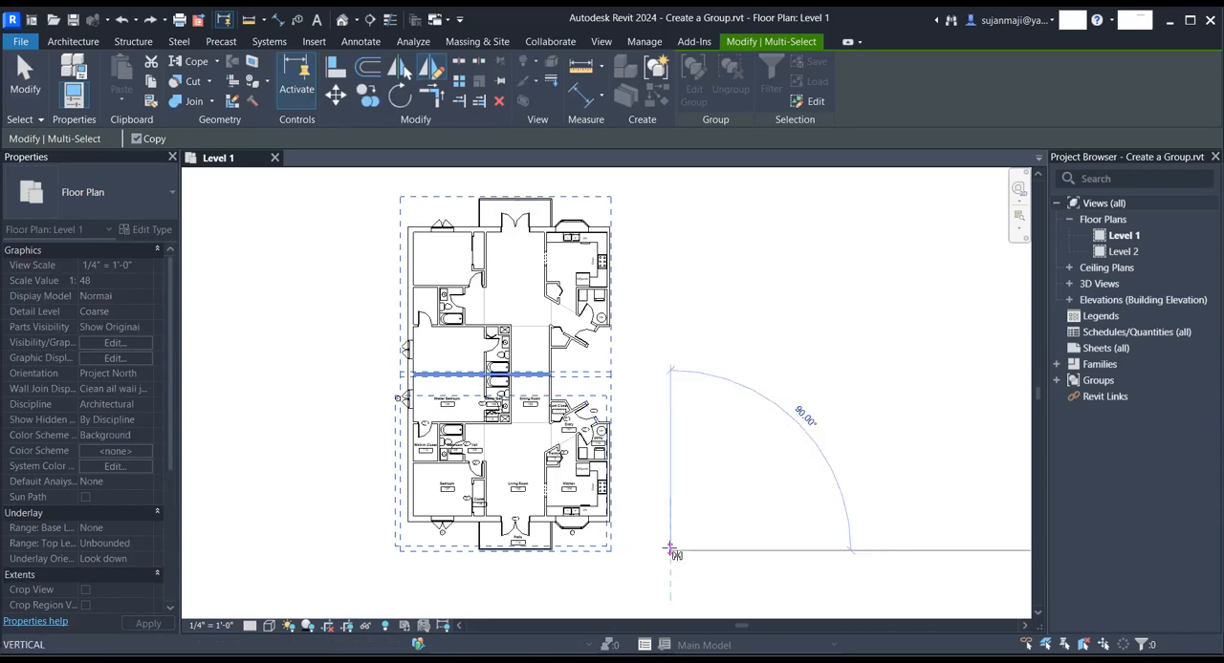
click(672, 279)
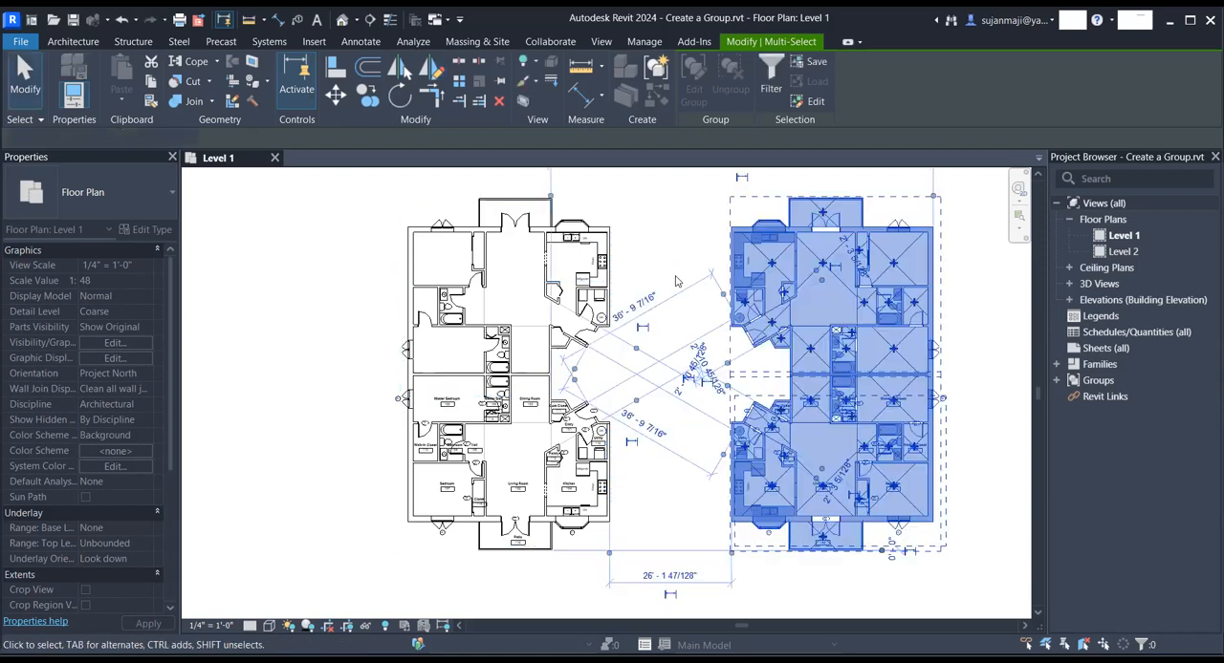
- Select the mirrored pair of units and set its distance from the original building to 12'
click(670, 492)
scroll(669, 486, down, 3)
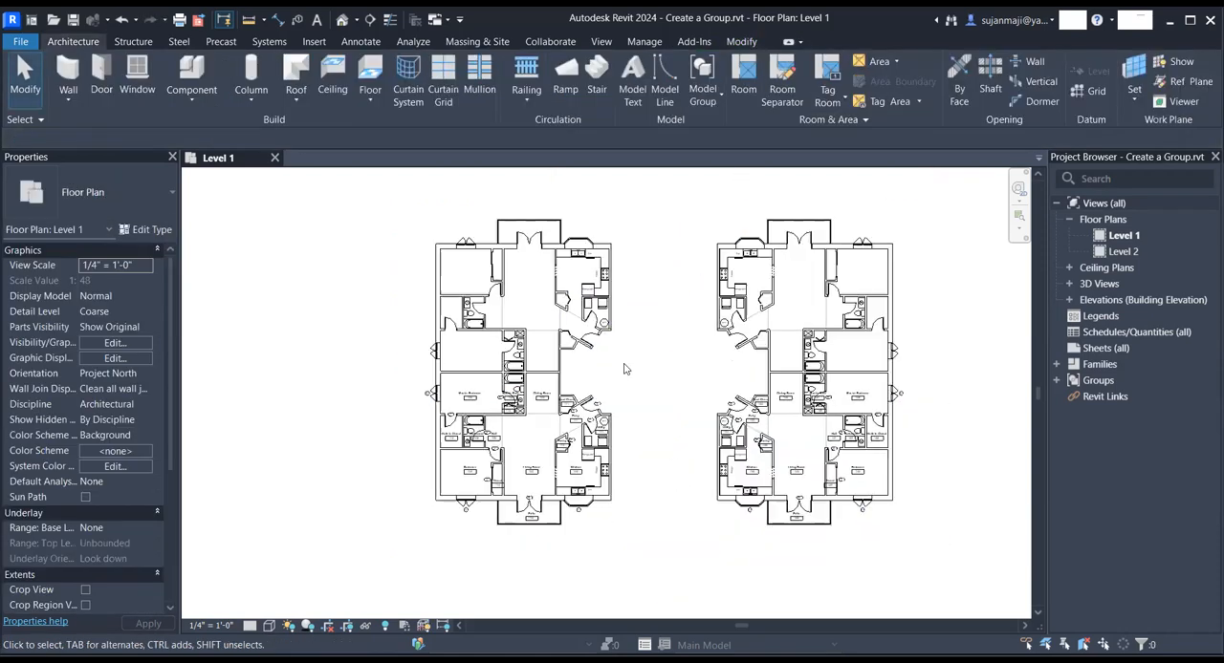
drag(667, 212, 903, 521)
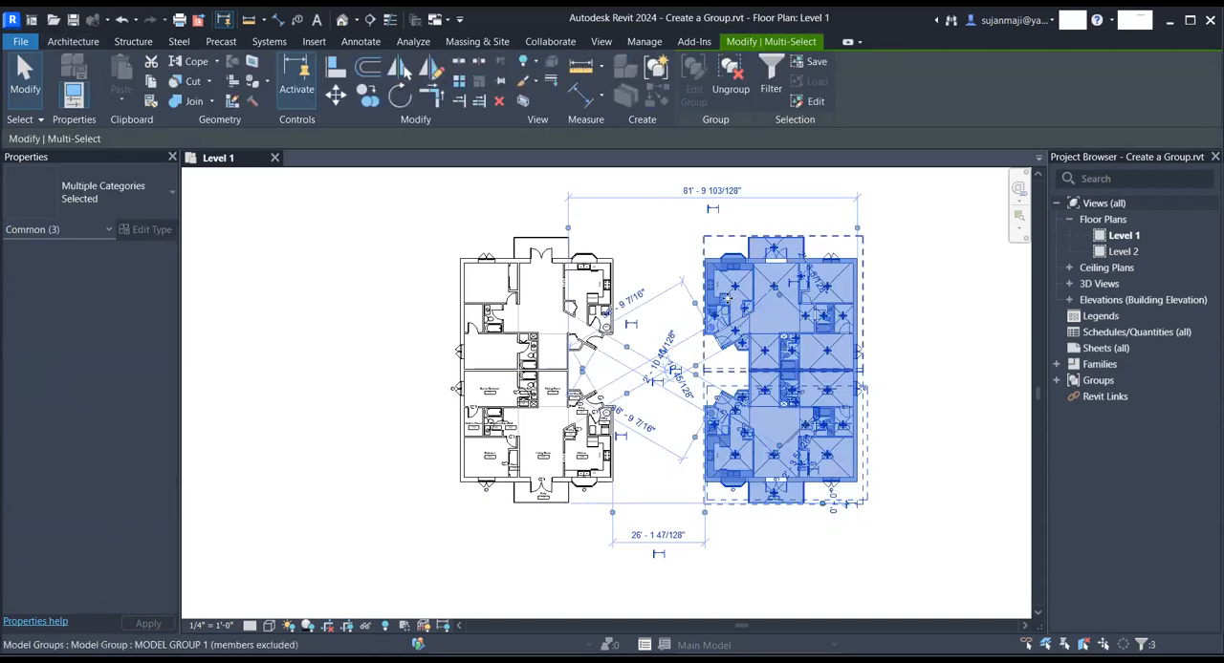
click(674, 189)
drag(675, 186, 915, 539)
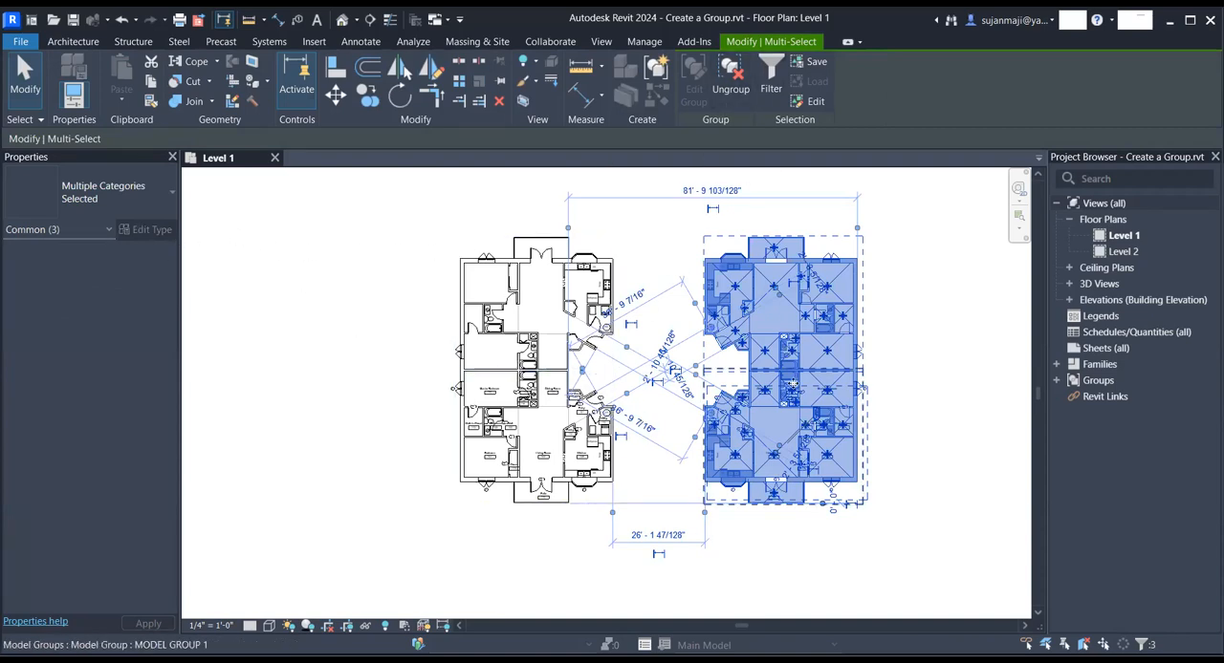
right_click(793, 387)
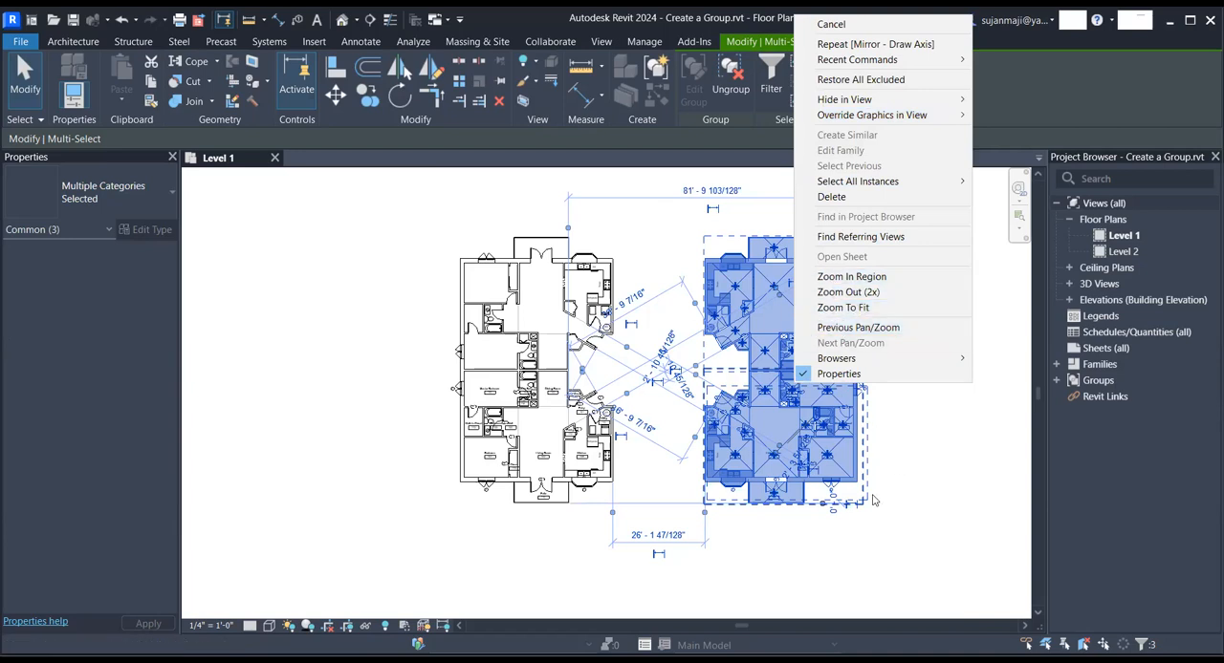
click(659, 541)
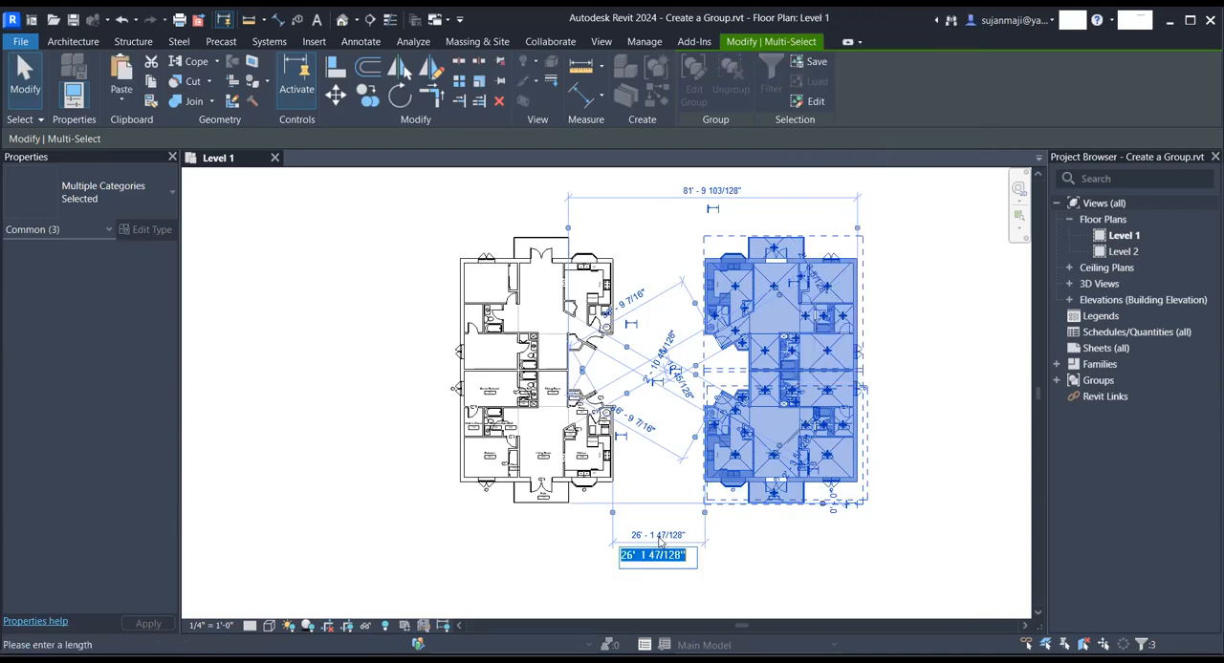
text(12)
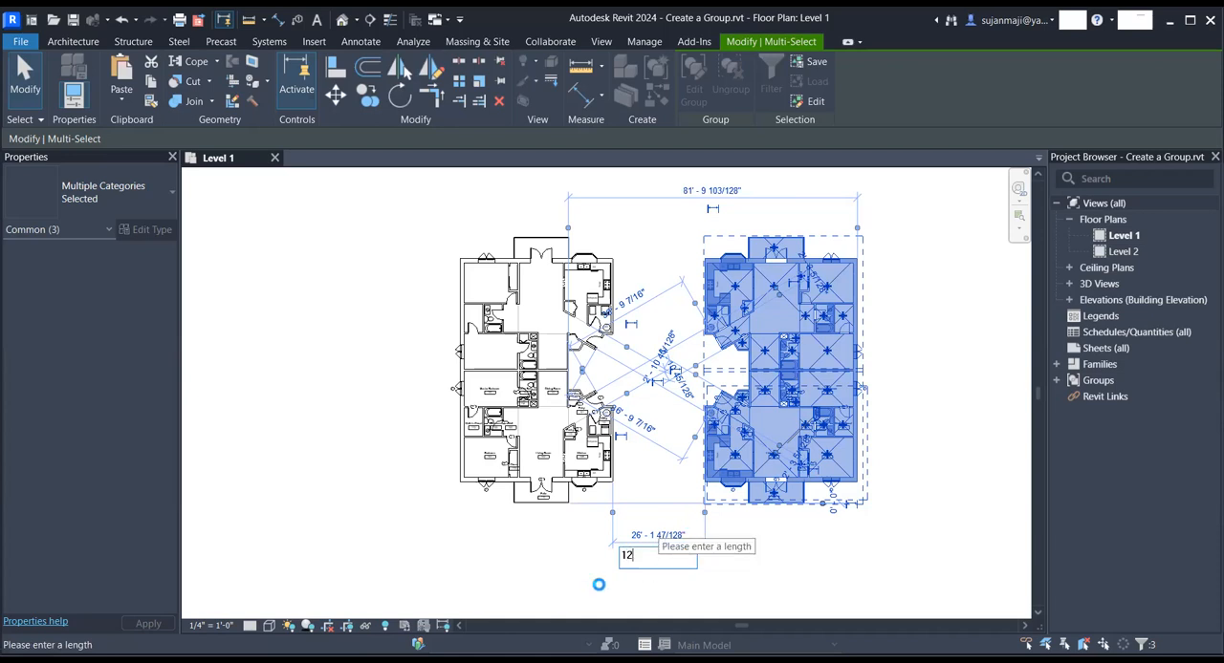
key(Return)
key(Escape)
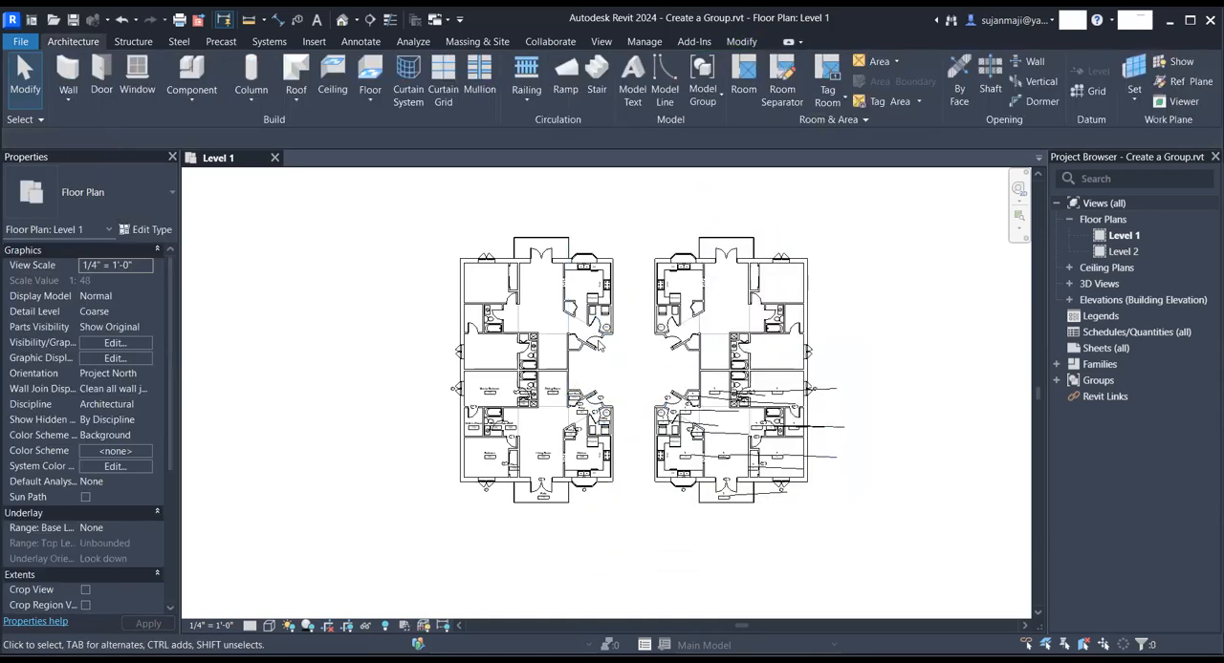
- Examine the room tags and leaders in the lower mirrored unit, checking its attached detail group and its model group
scroll(652, 455, up, 3)
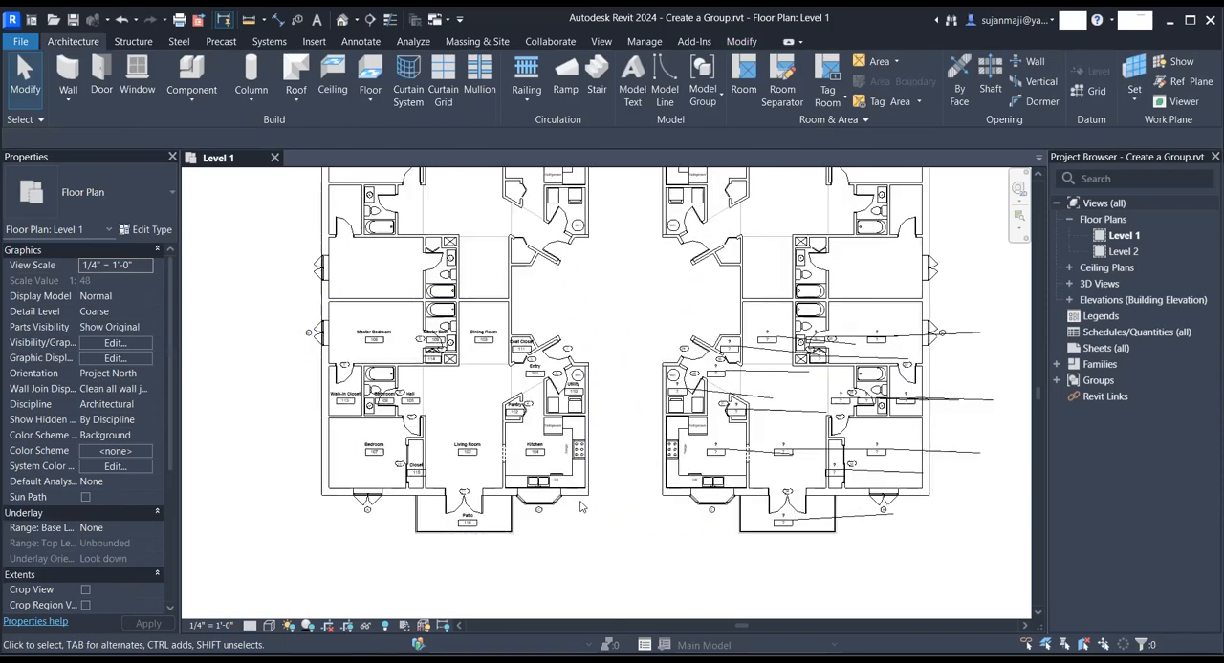
scroll(519, 408, down, 3)
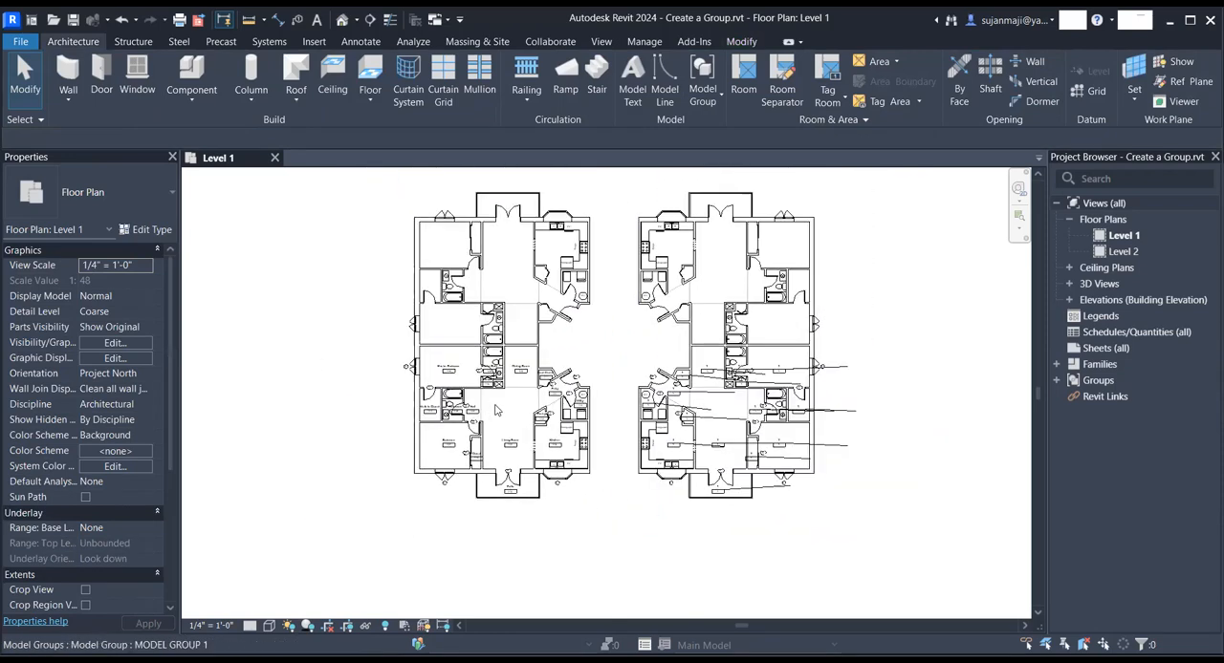
scroll(615, 352, up, 2)
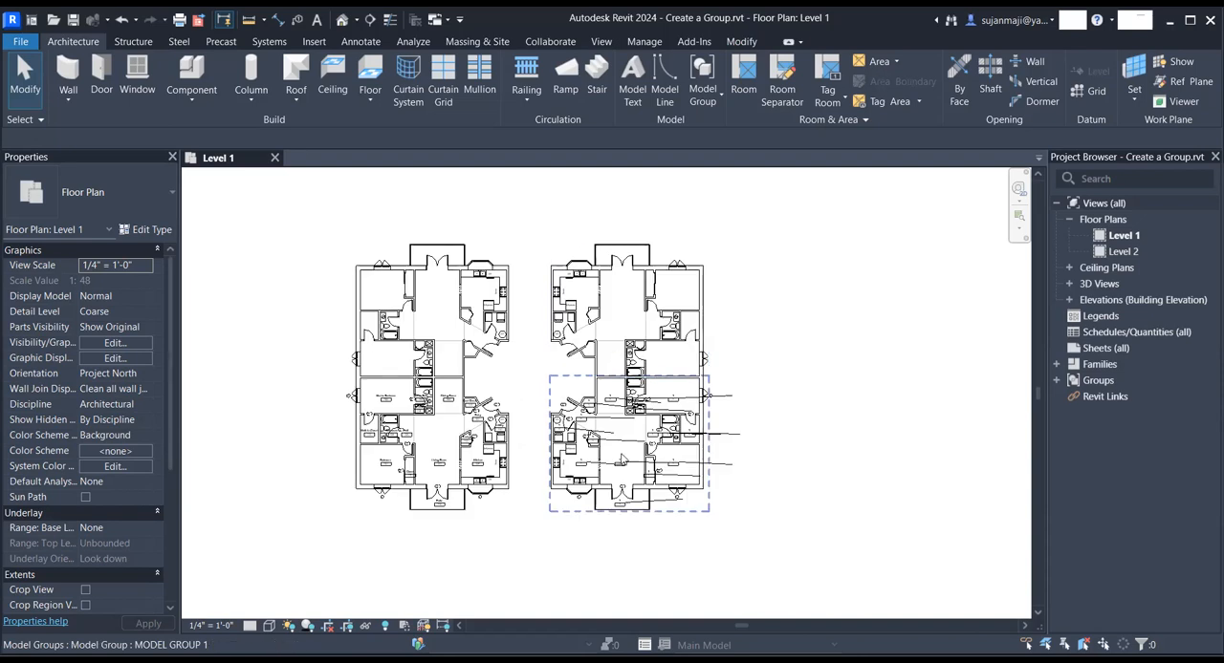
scroll(472, 413, up, 1)
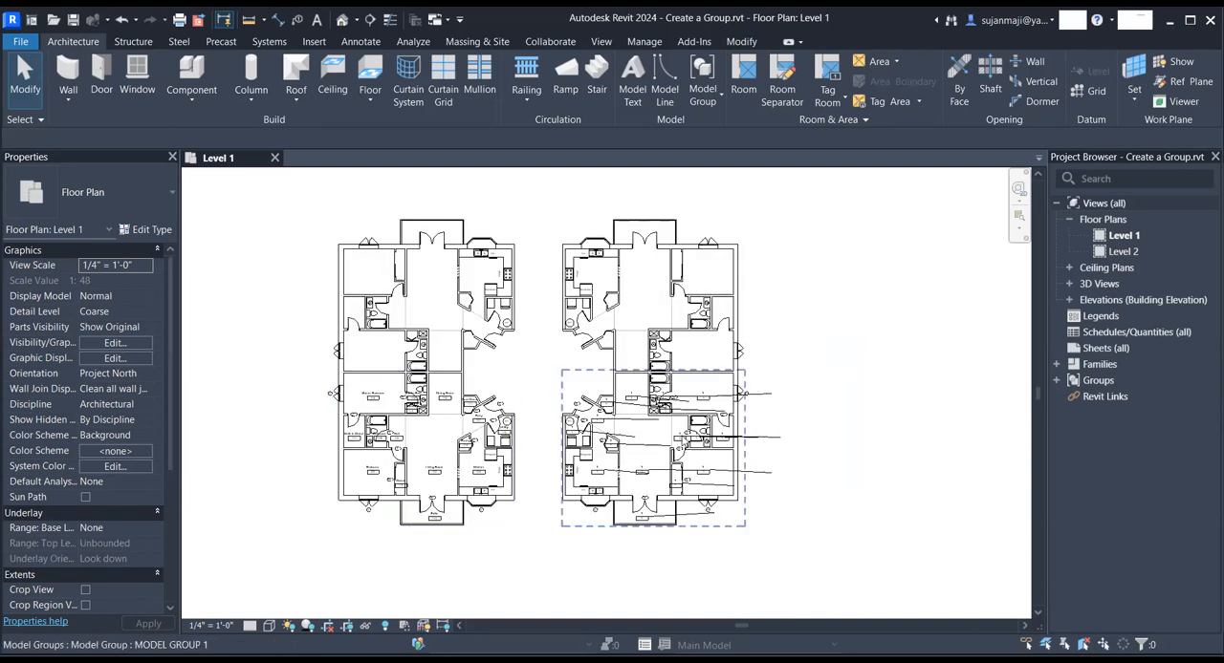
scroll(636, 441, up, 5)
scroll(623, 444, up, 1)
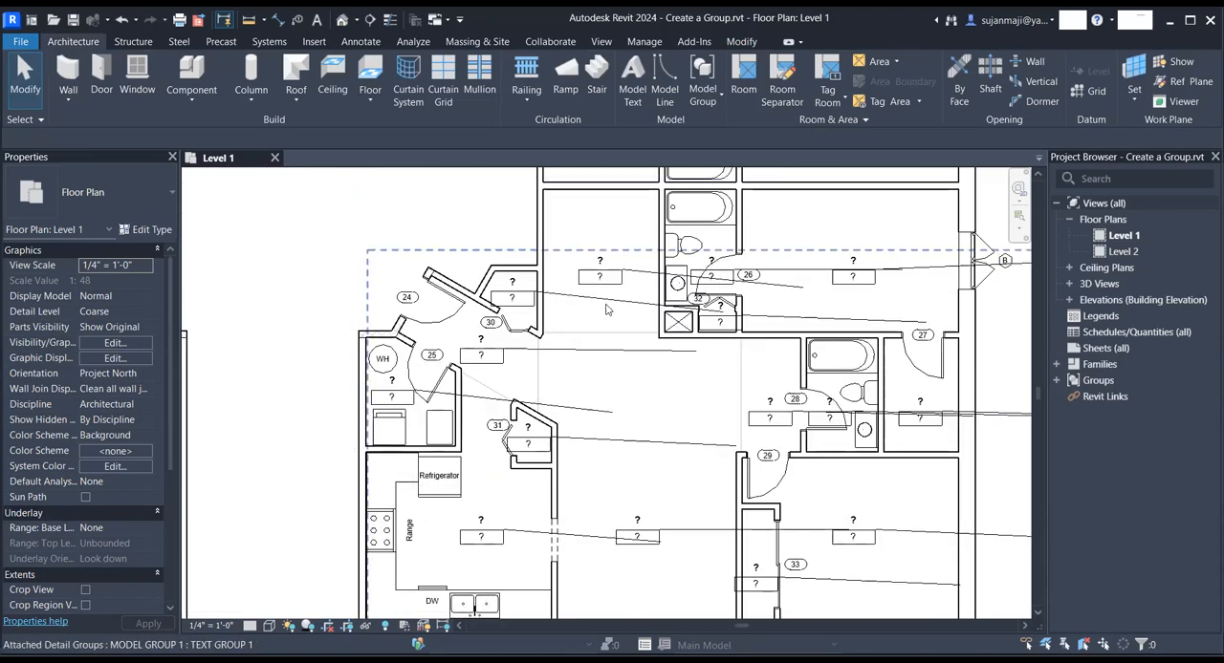
scroll(612, 315, down, 2)
click(594, 372)
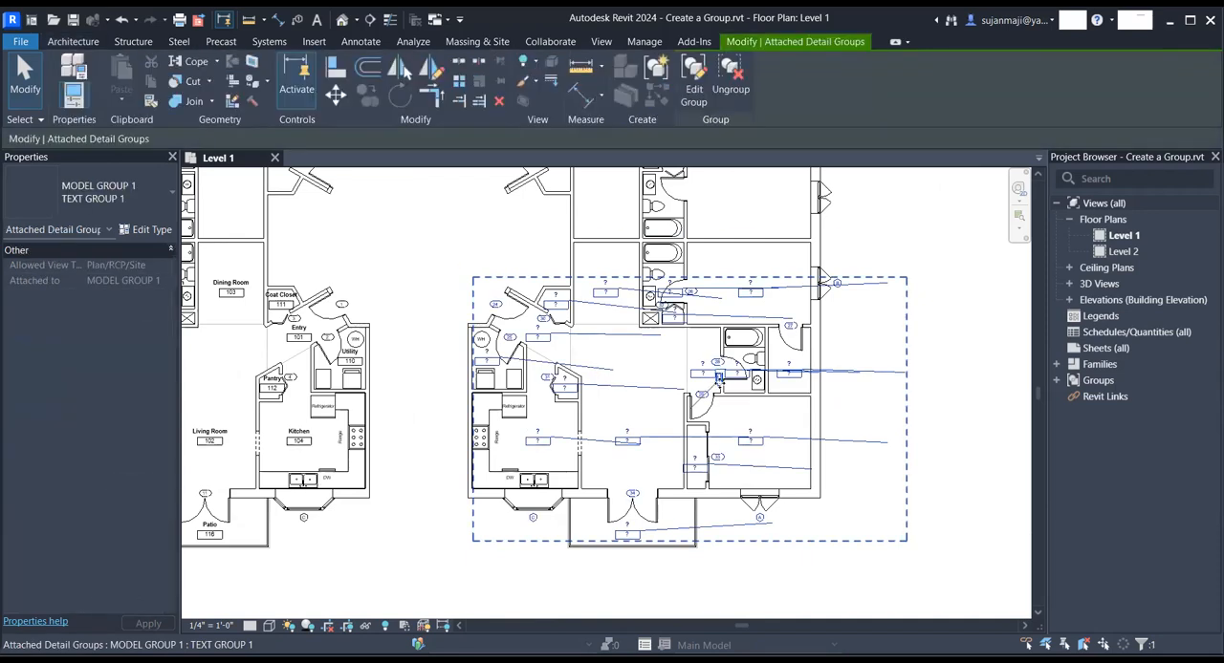
scroll(714, 387, up, 3)
click(669, 371)
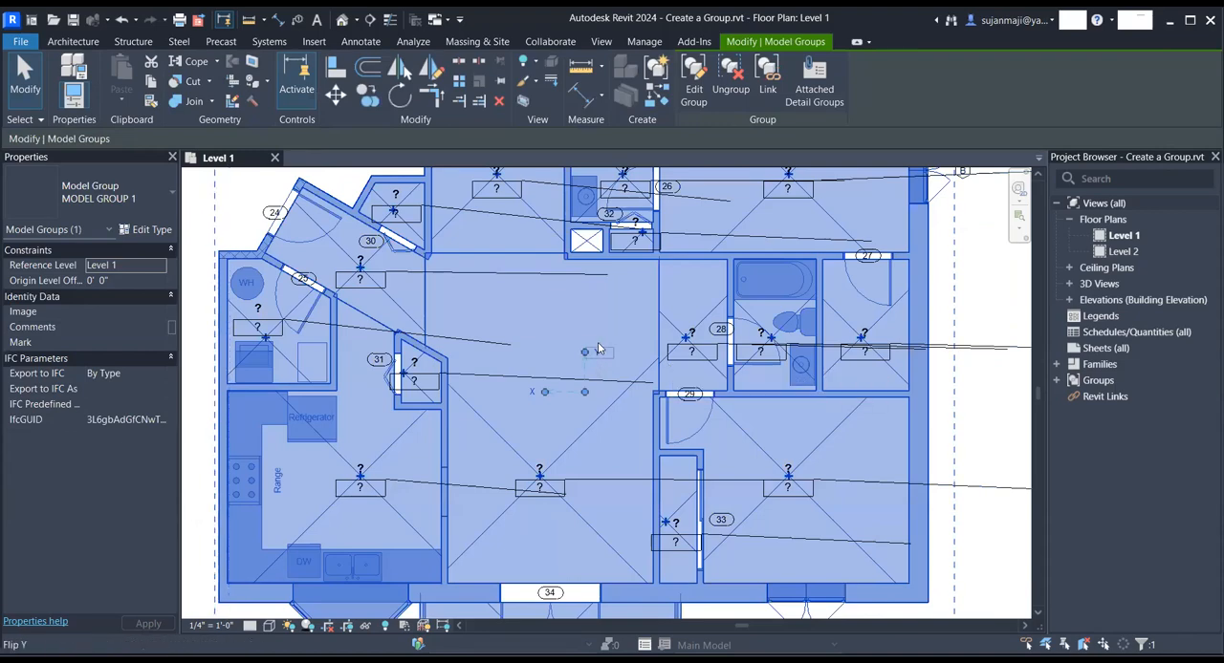
scroll(669, 371, down, 3)
click(837, 446)
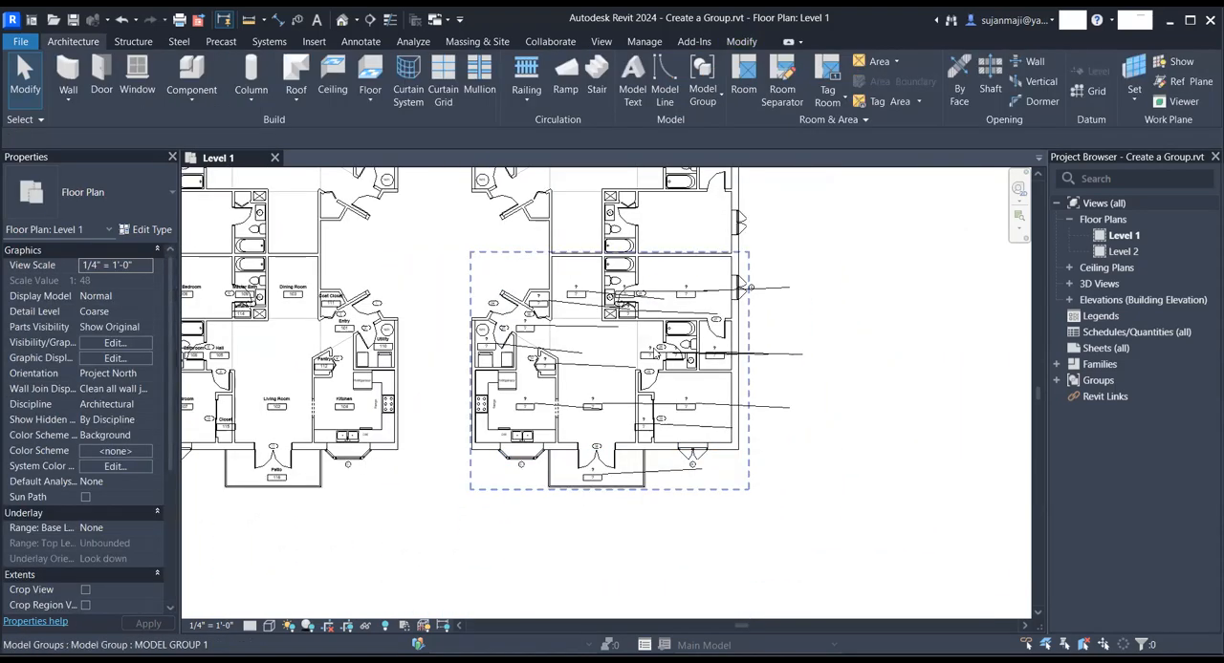
- Try editing the lower mirrored model group at its Master Bedroom room, and remove the mirrored pair of units
double_click(651, 353)
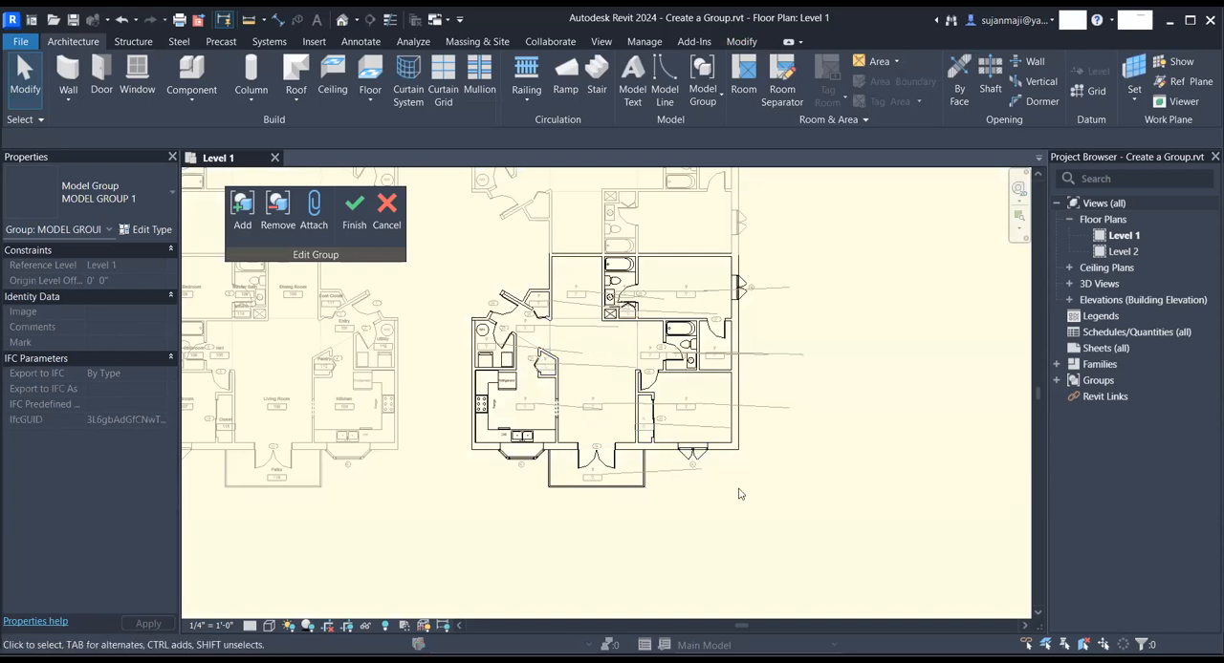
scroll(752, 400, down, 2)
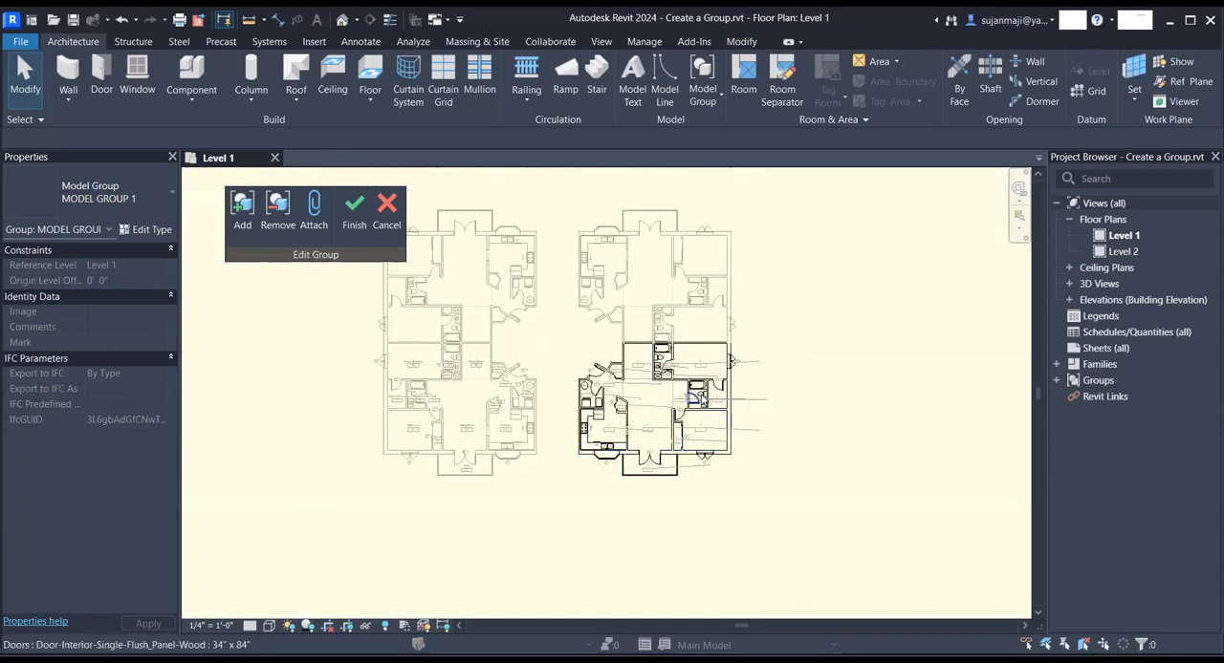
scroll(751, 399, up, 1)
click(791, 352)
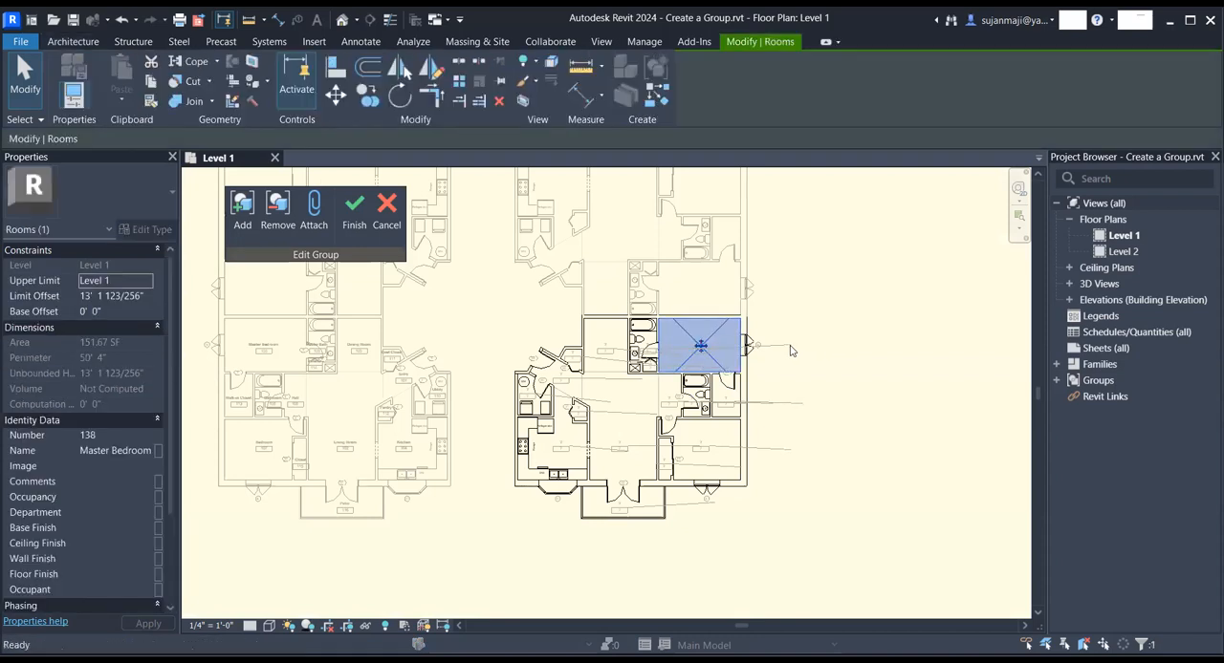
key(Delete)
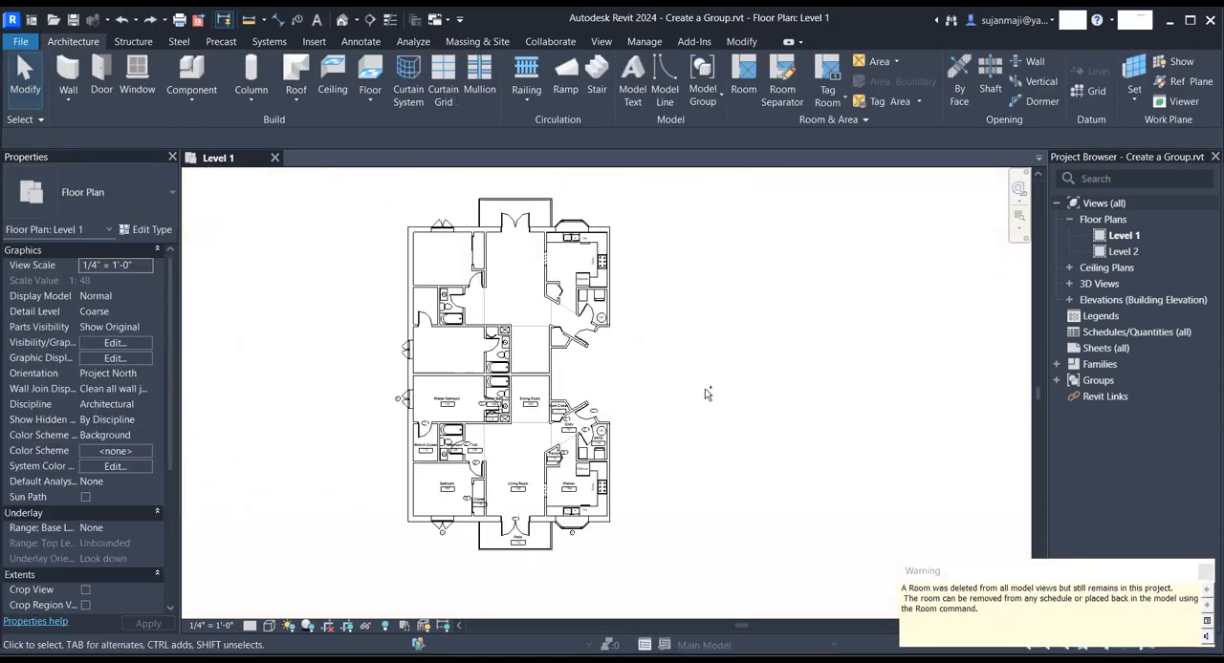
- Mirror a fresh copy of both original units and their tags across a vertical axis drawn on the building's entry side
scroll(705, 393, up, 3)
scroll(695, 386, down, 4)
drag(576, 241, 765, 516)
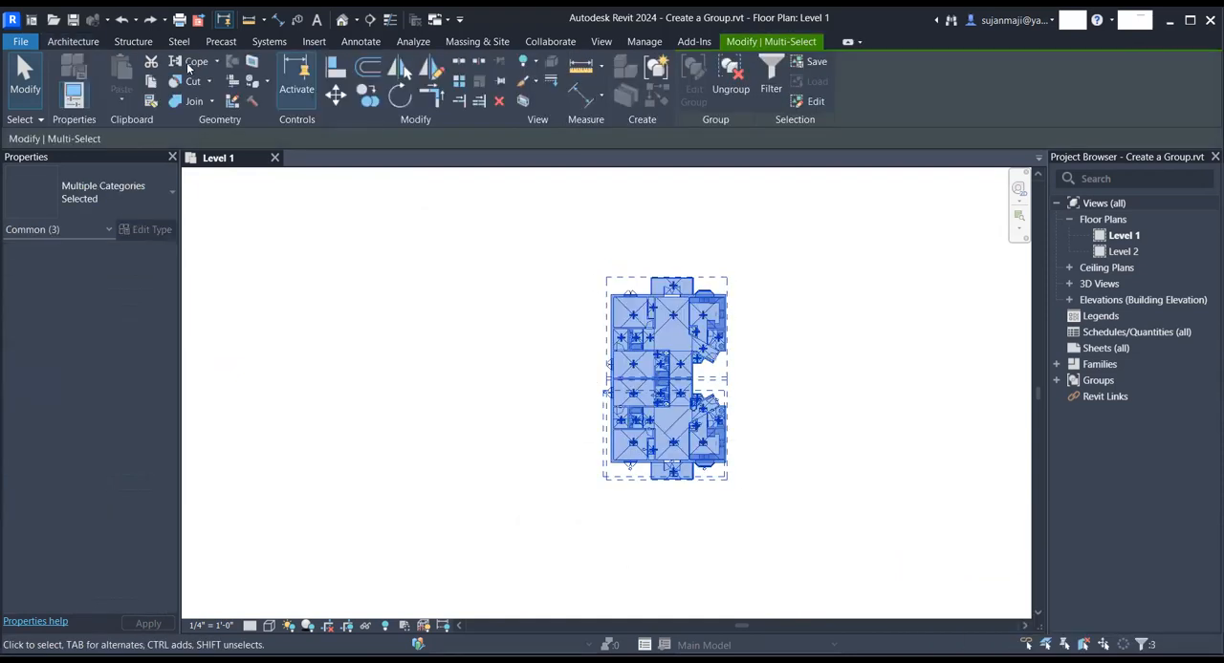
click(436, 72)
scroll(756, 478, up, 2)
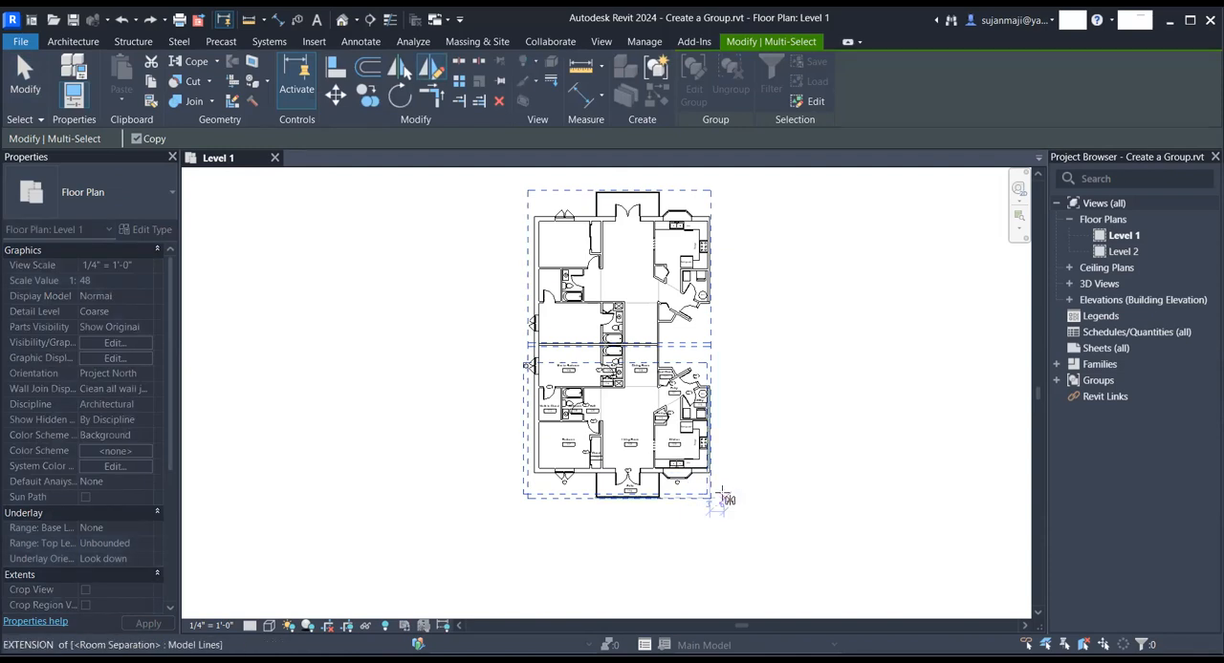
click(761, 498)
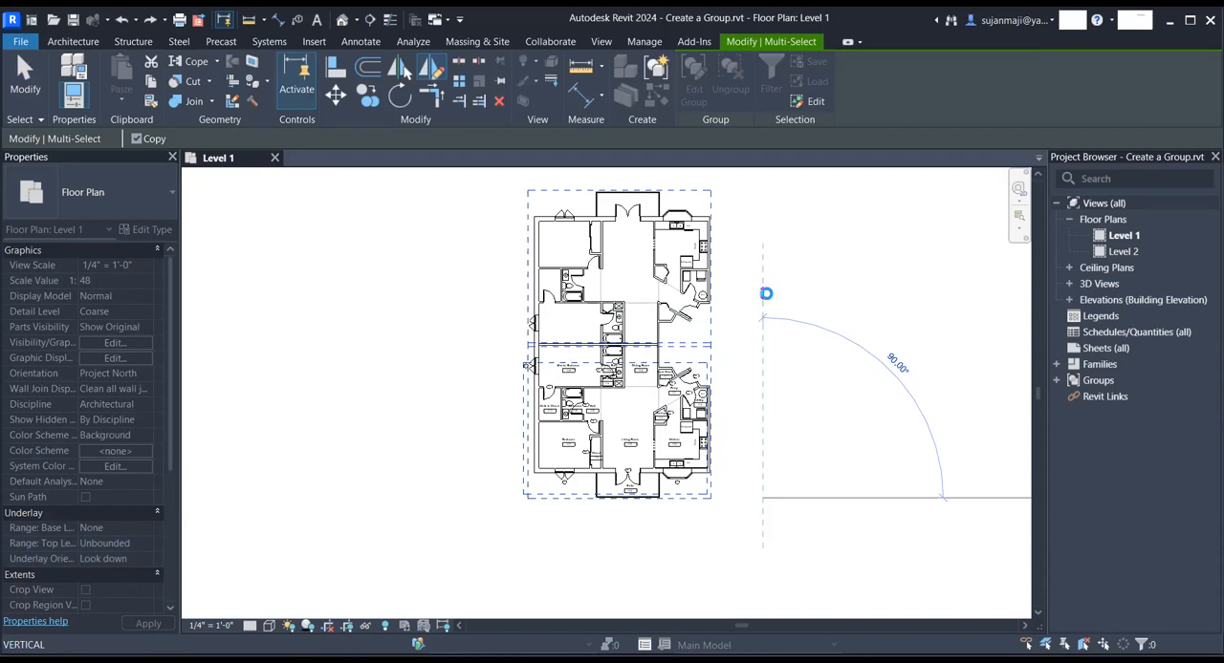
click(764, 298)
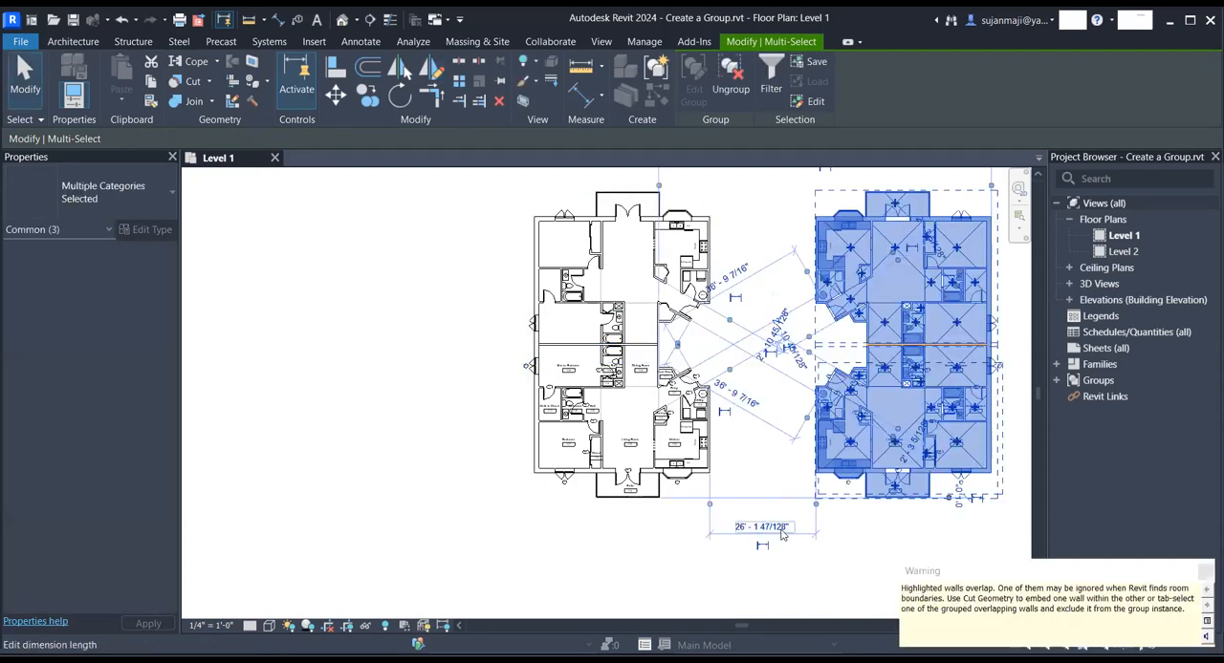
click(879, 537)
- Exclude the overlapping 6 1/8" partition wall between the two mirrored units from its group instance
scroll(963, 353, up, 3)
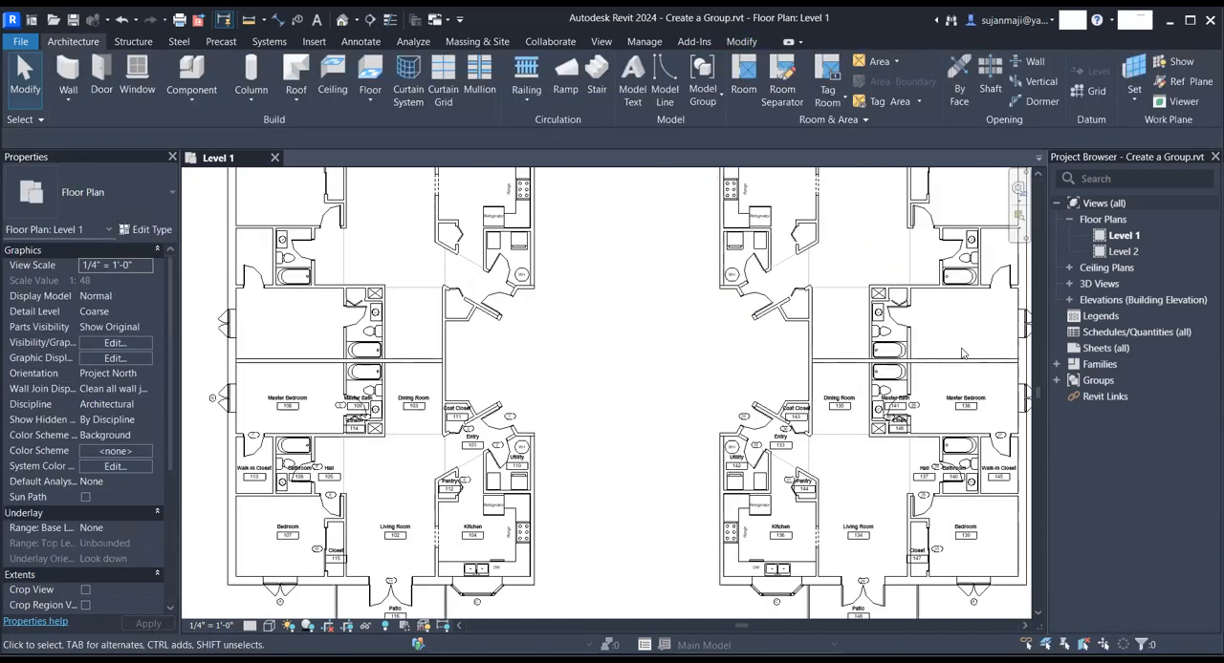
scroll(985, 358, up, 2)
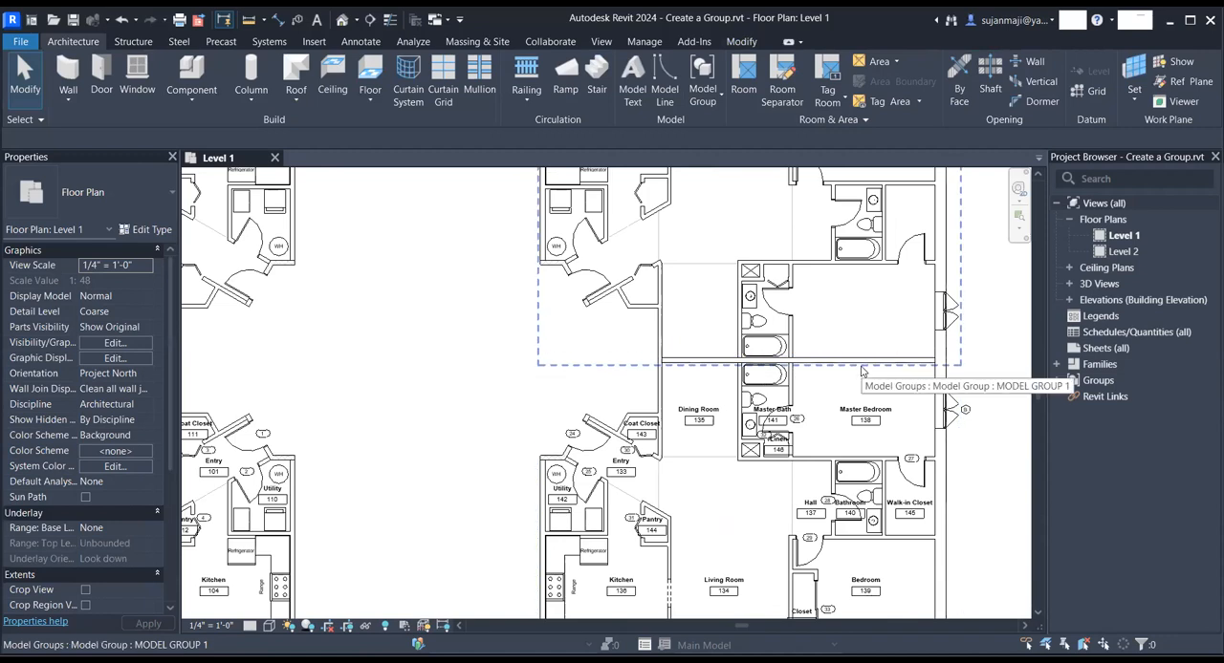
key(Tab)
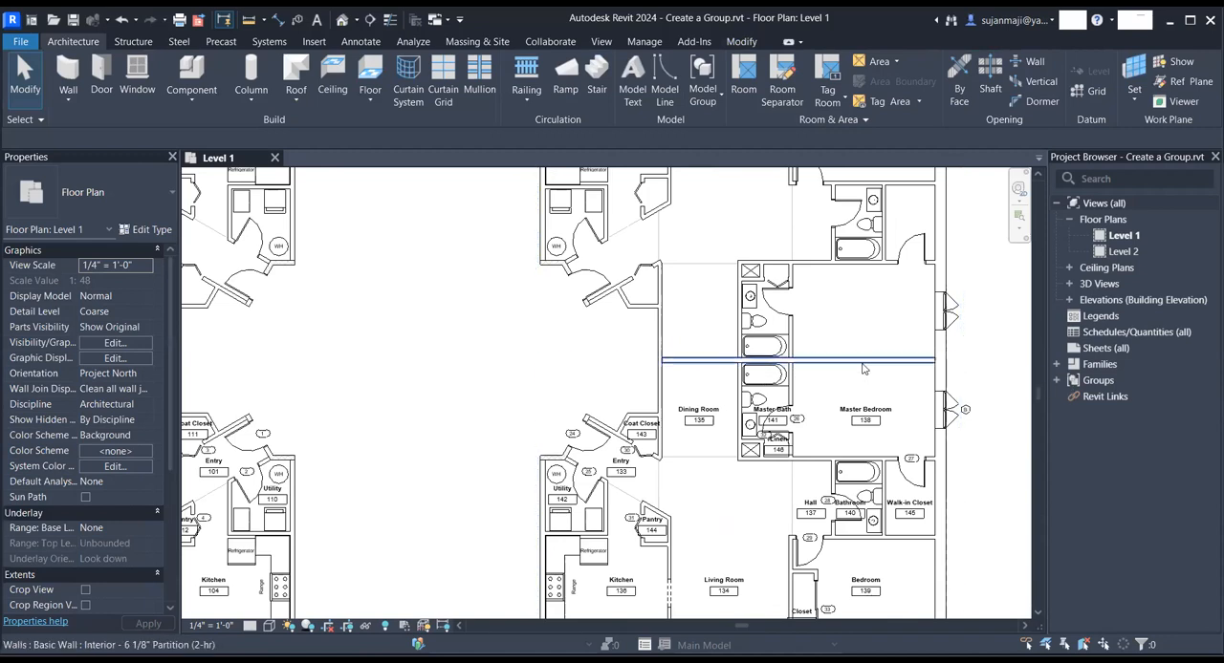
click(862, 369)
right_click(862, 369)
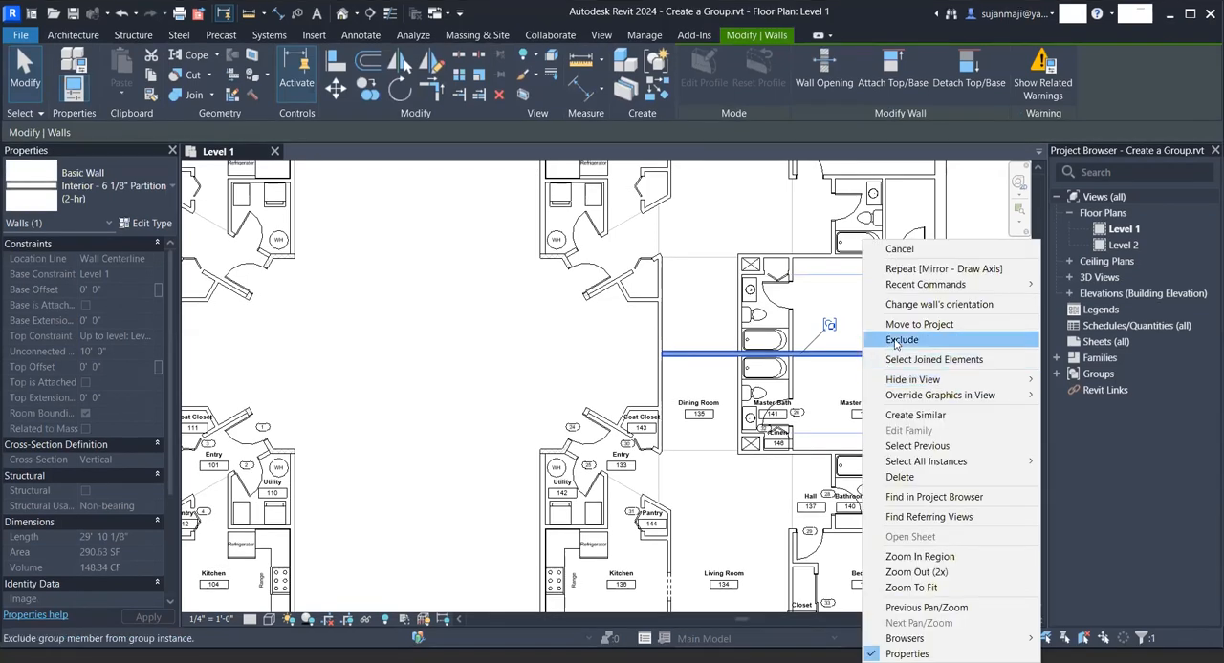
click(895, 340)
- Select the newly mirrored building and set the gap between it and the original building to 15'
scroll(561, 249, down, 5)
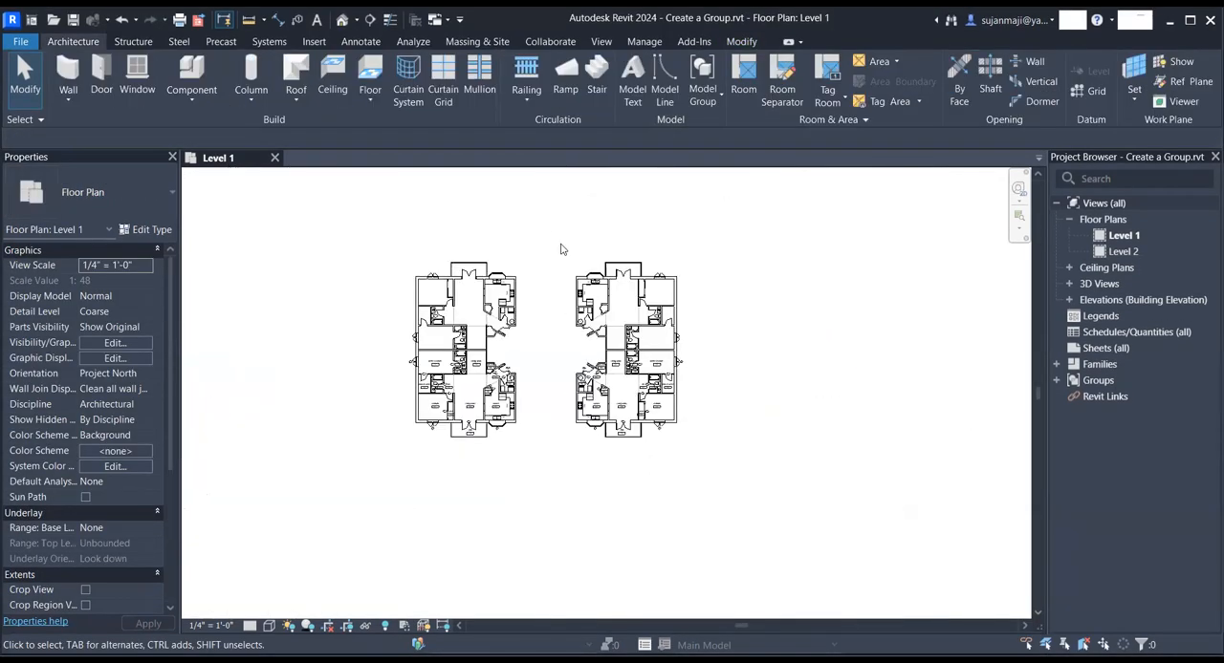
drag(547, 233, 754, 494)
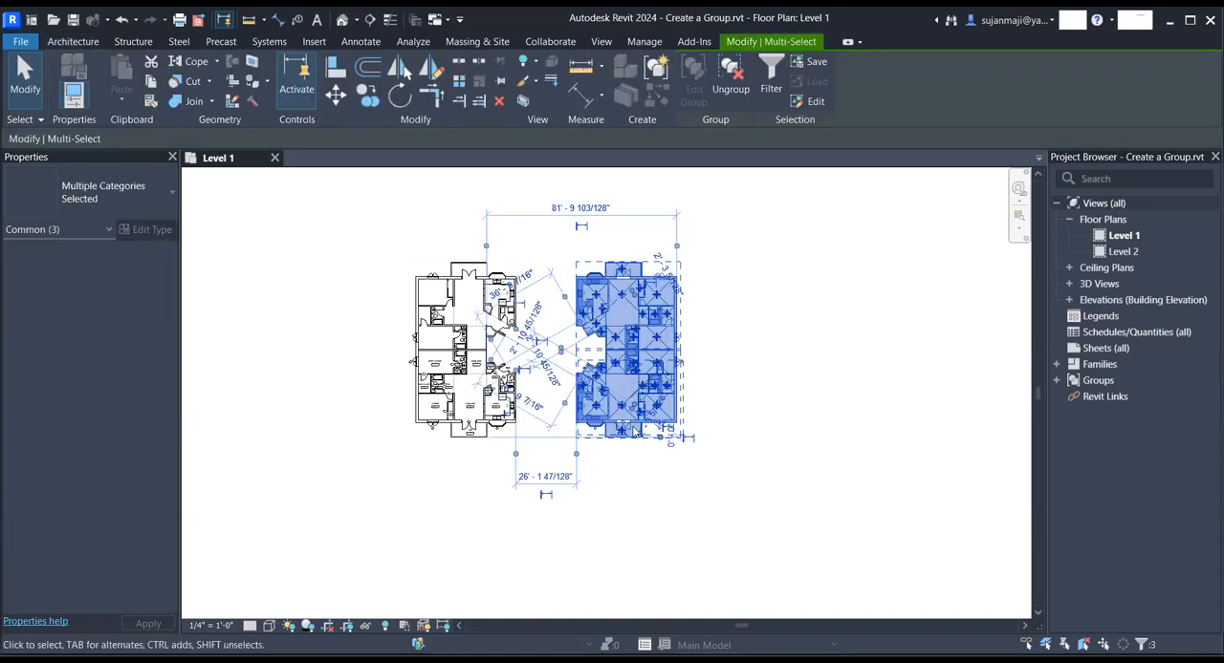
scroll(515, 429, up, 2)
click(558, 494)
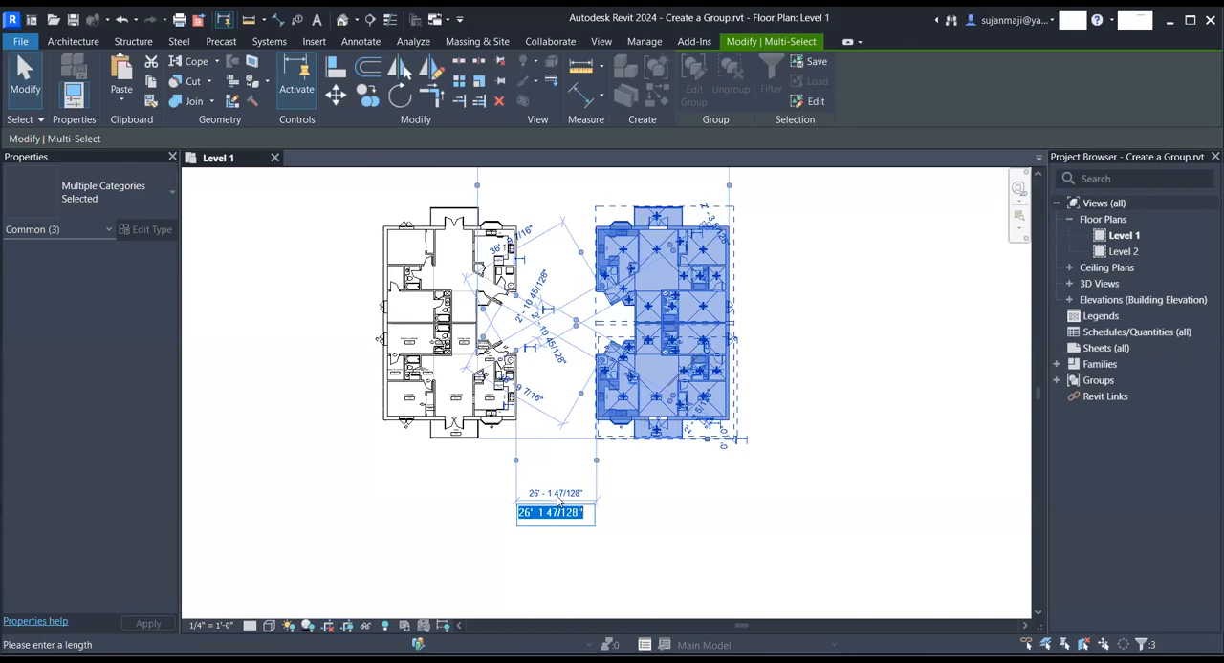
text(15)
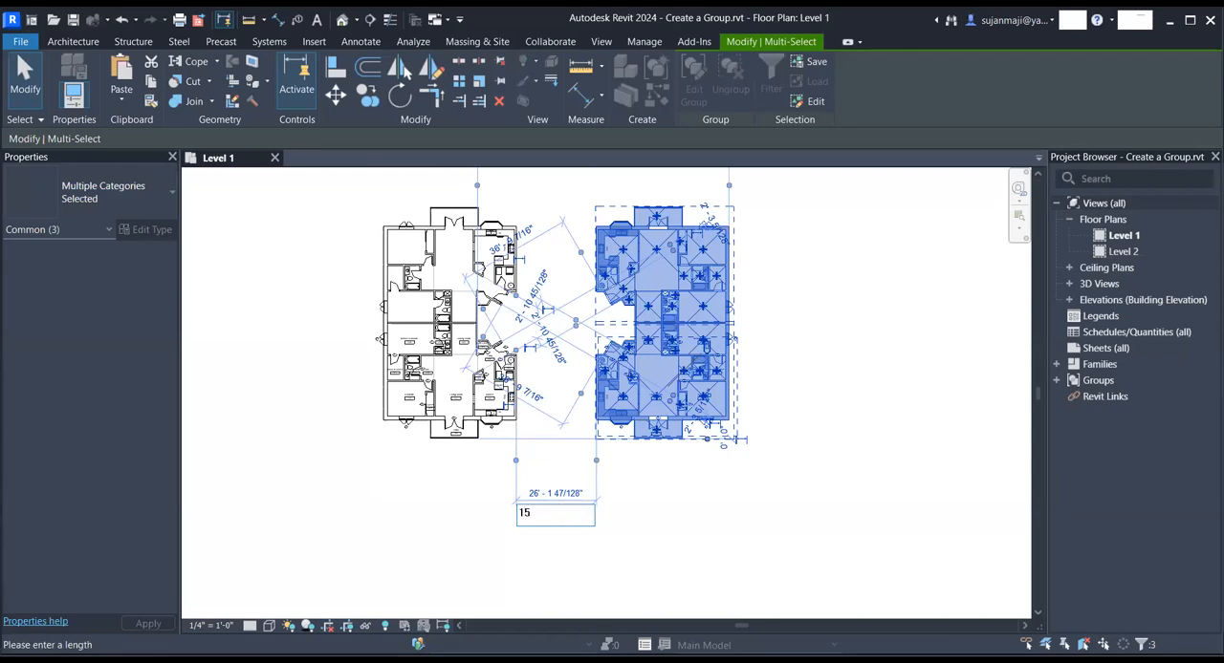
click(694, 522)
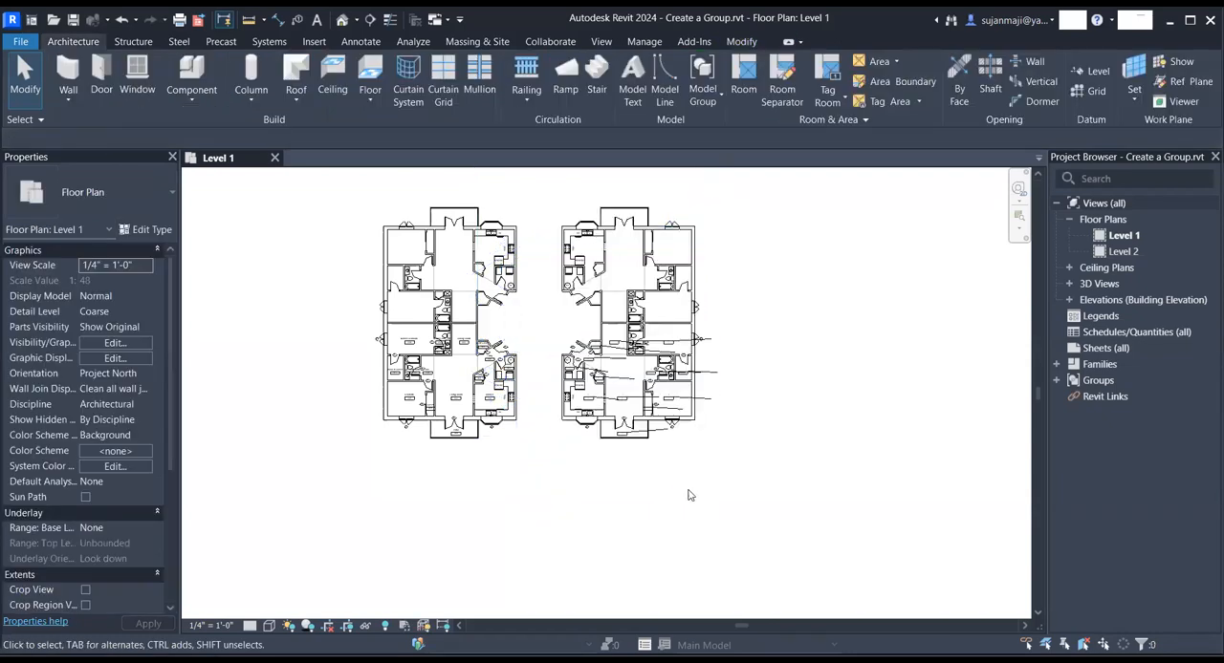
scroll(552, 382, up, 5)
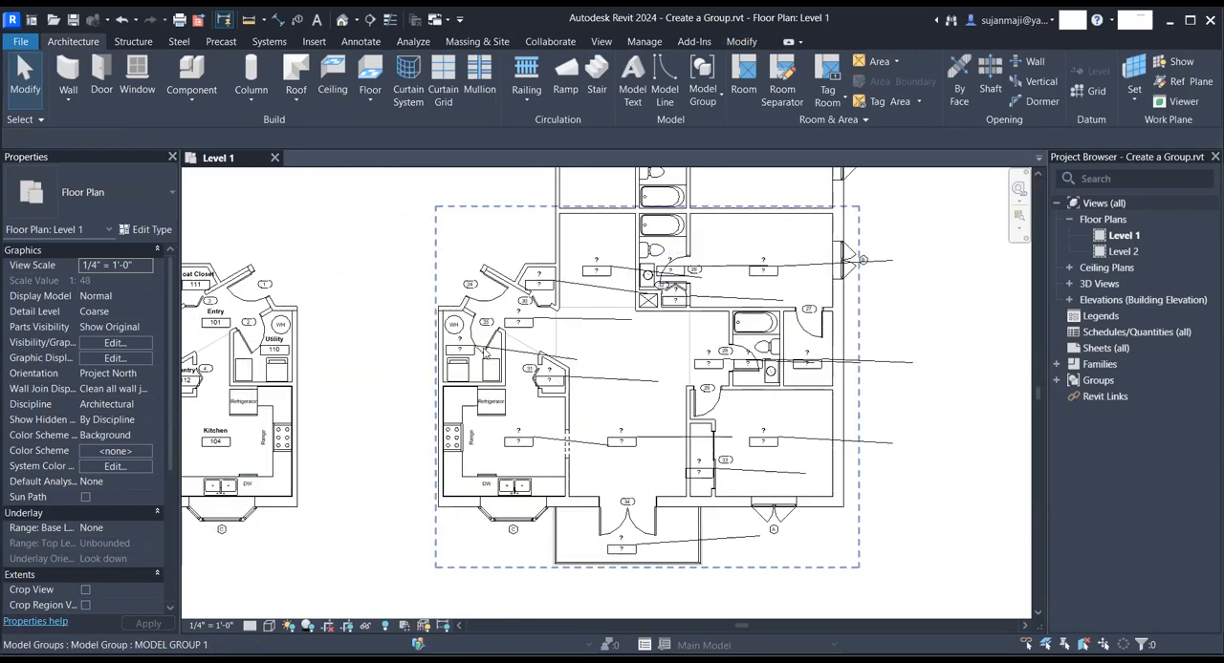
scroll(536, 382, down, 2)
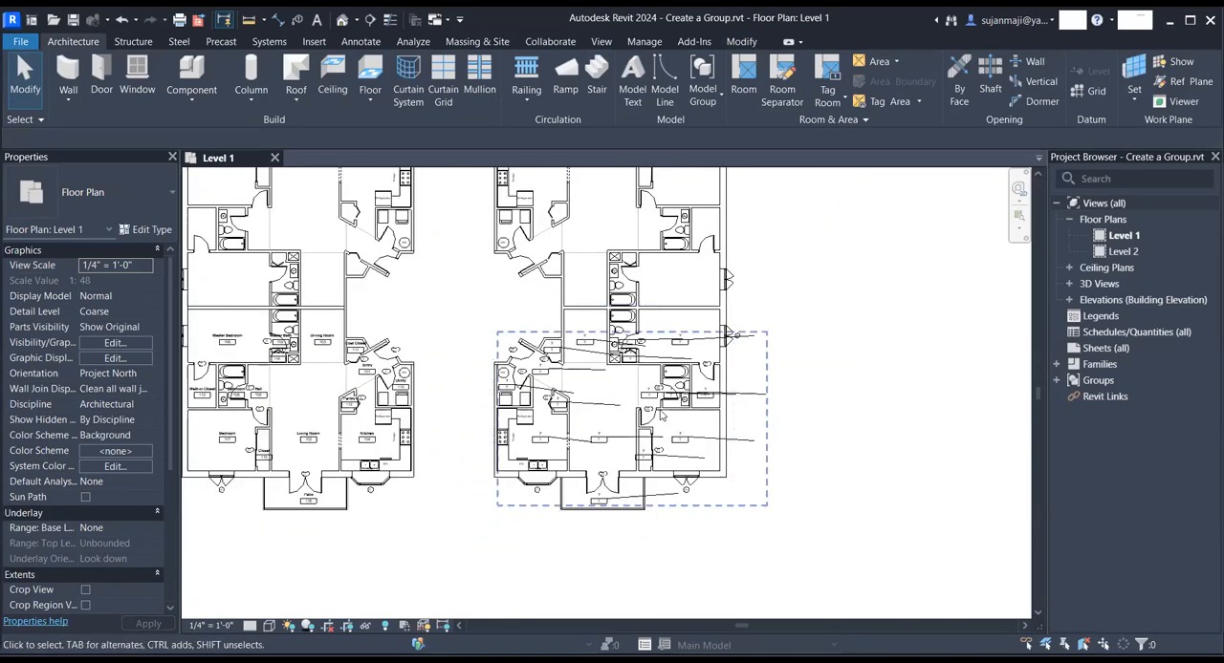
scroll(680, 334, down, 2)
click(628, 273)
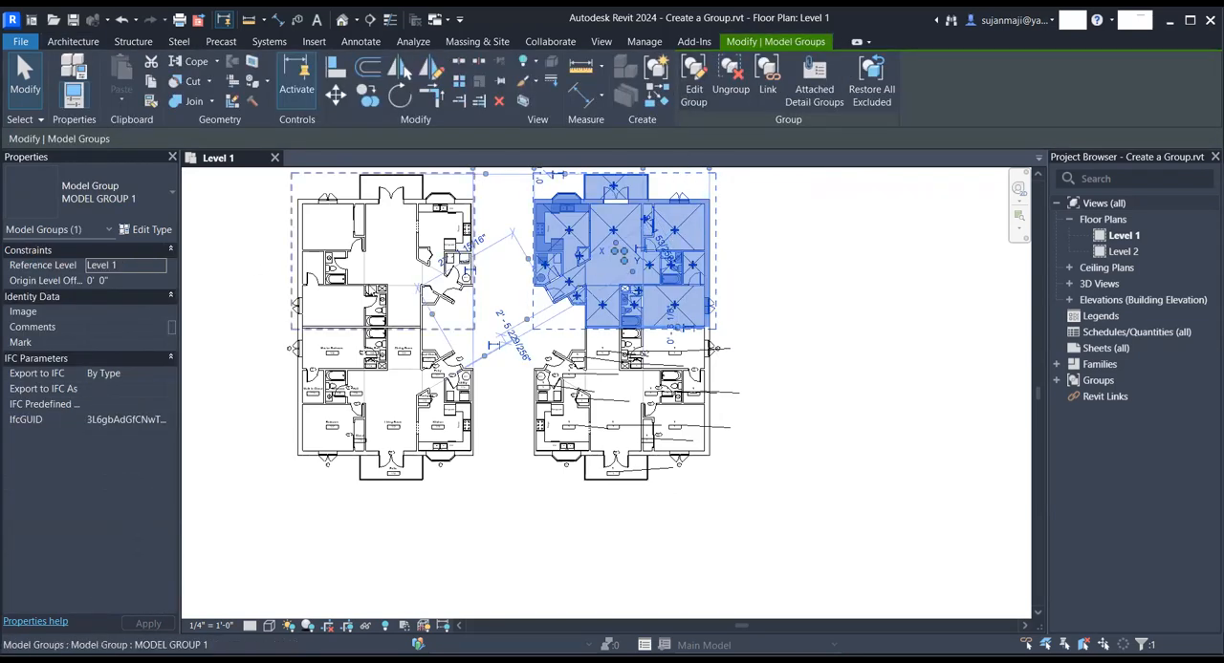
click(478, 183)
click(423, 250)
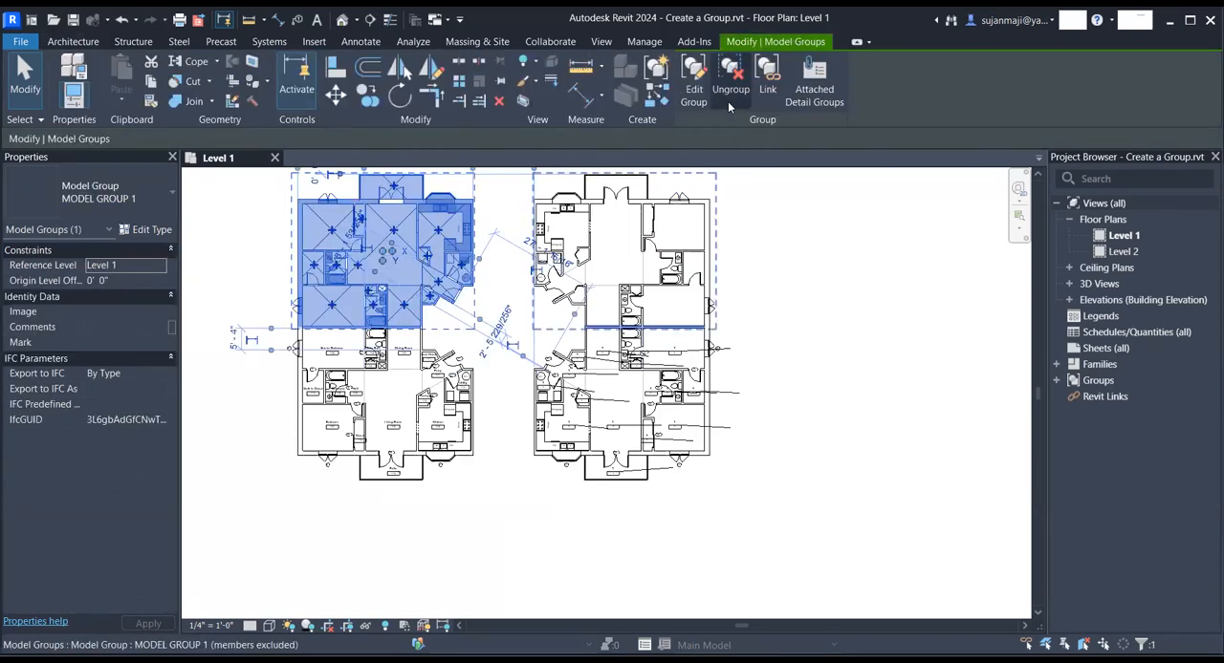
click(680, 107)
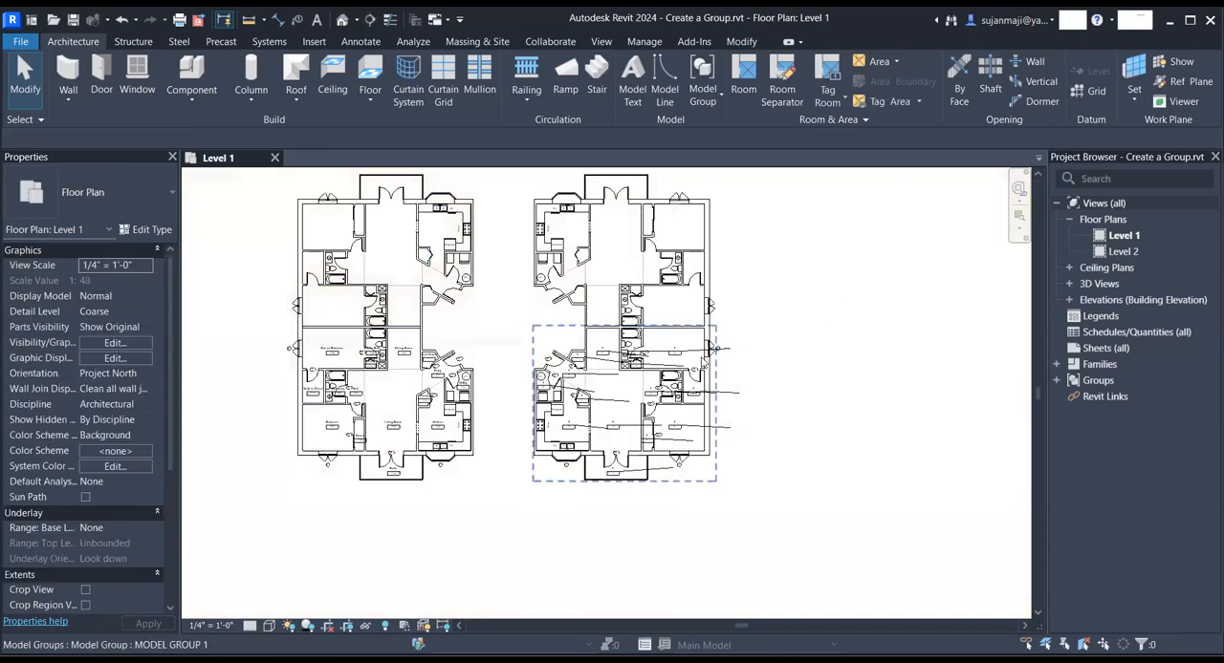
- Inspect the type properties of the tag group attached to the mirrored building's lower unit
click(722, 352)
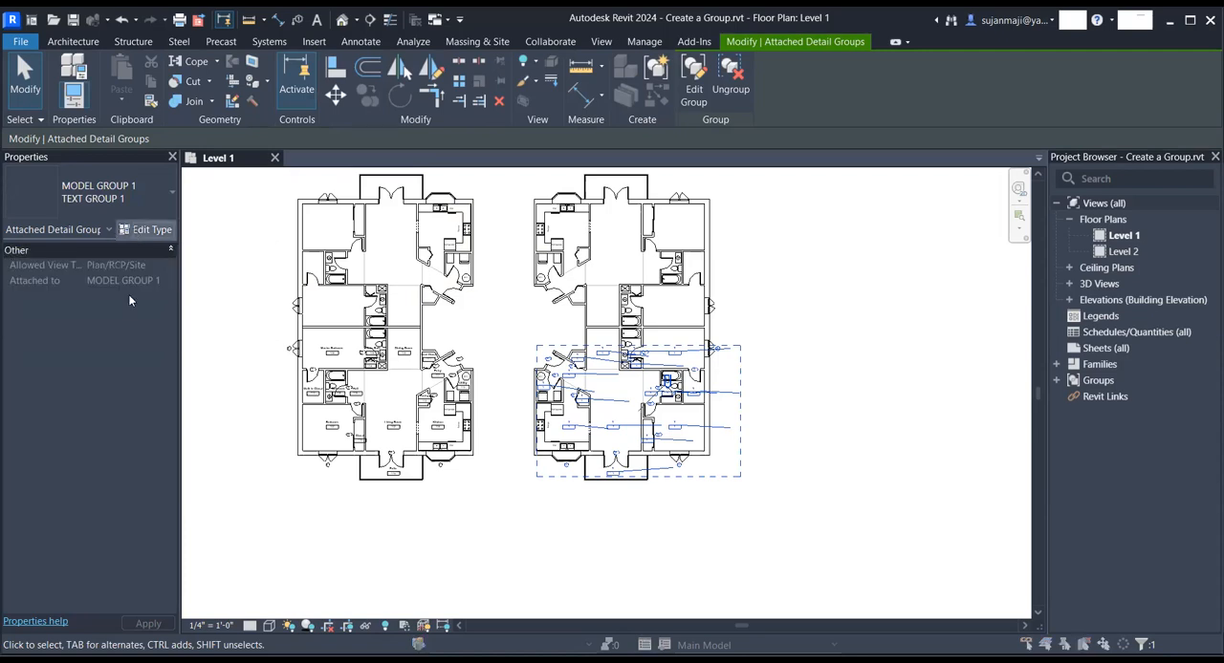
click(133, 229)
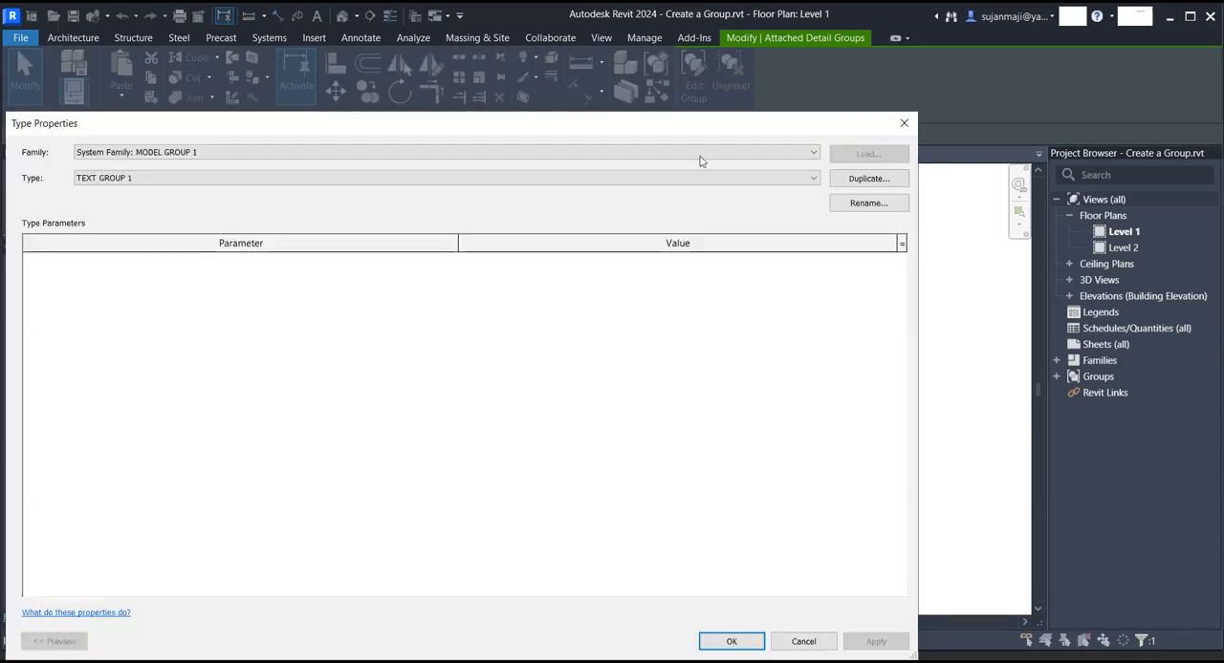
click(219, 182)
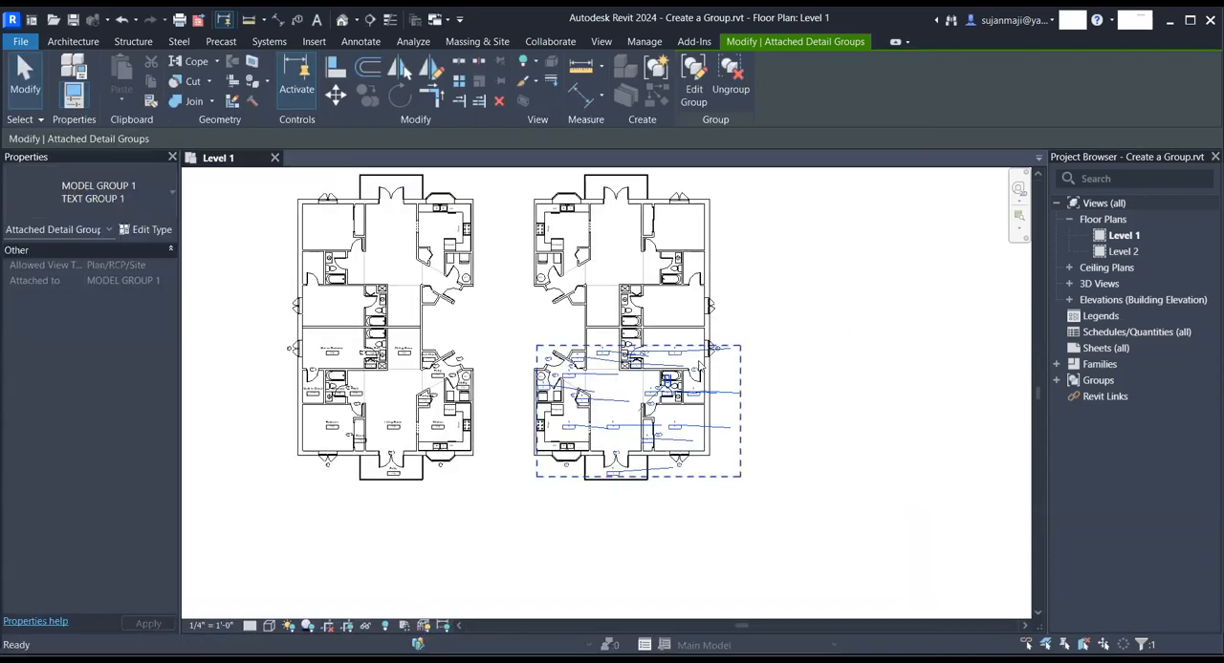
key(Escape)
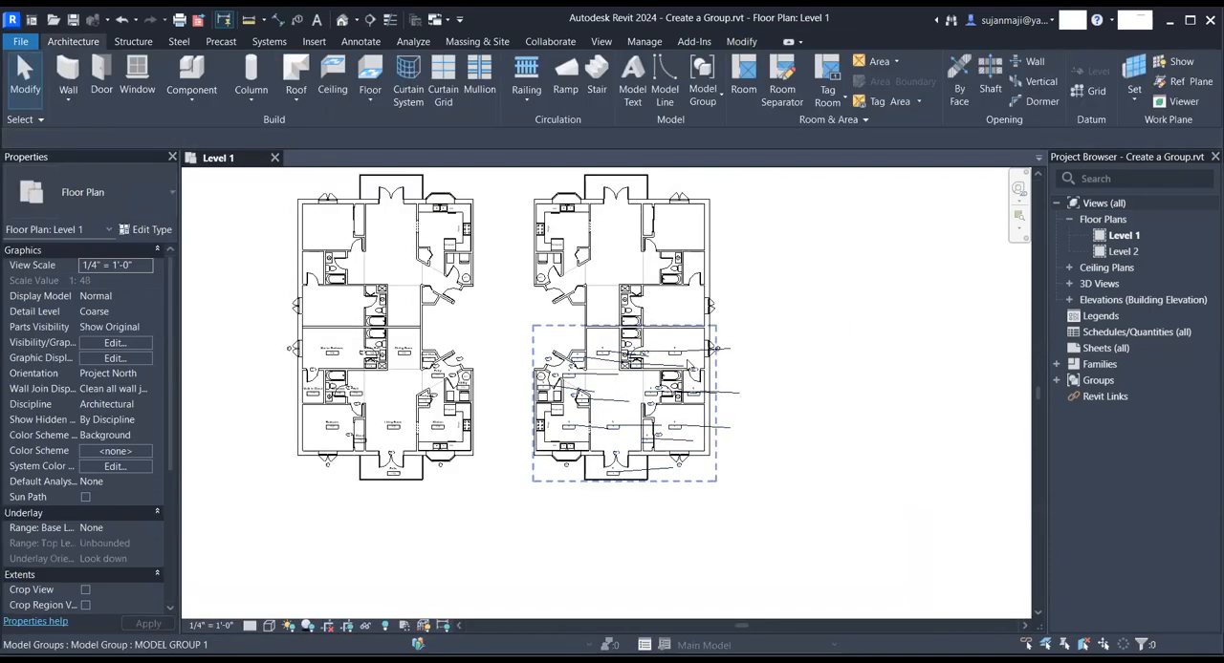
- Place the attached detail group TEXT GROUP 1 on the upper unit of the mirrored building
click(645, 328)
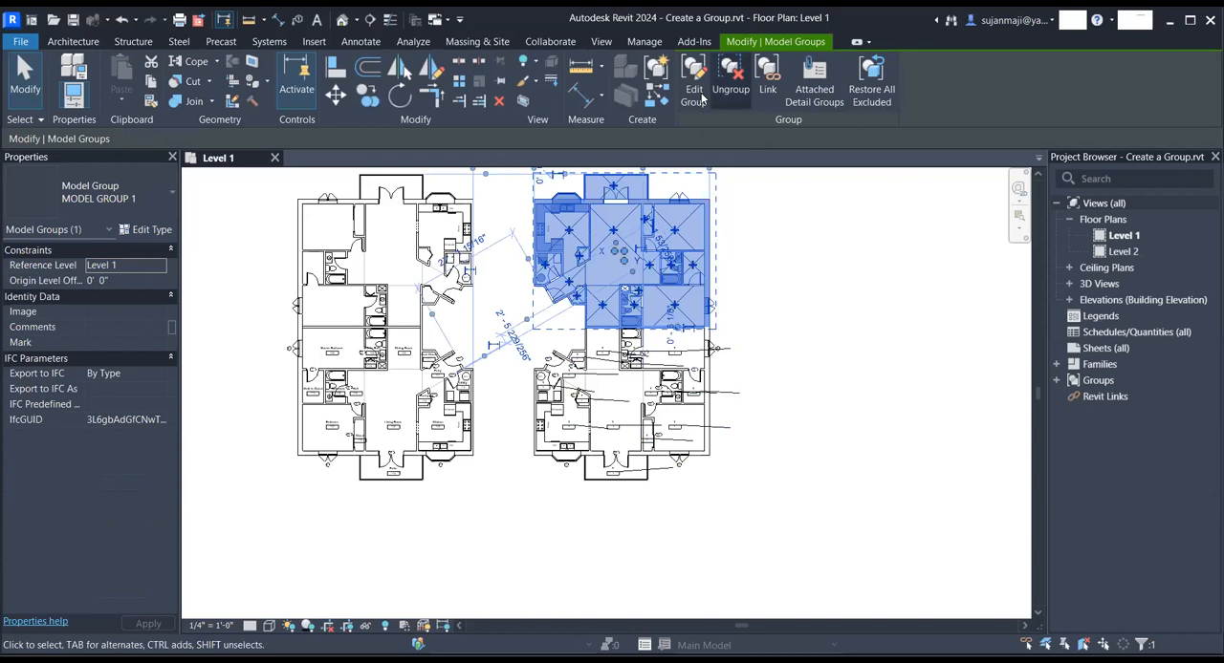
click(814, 86)
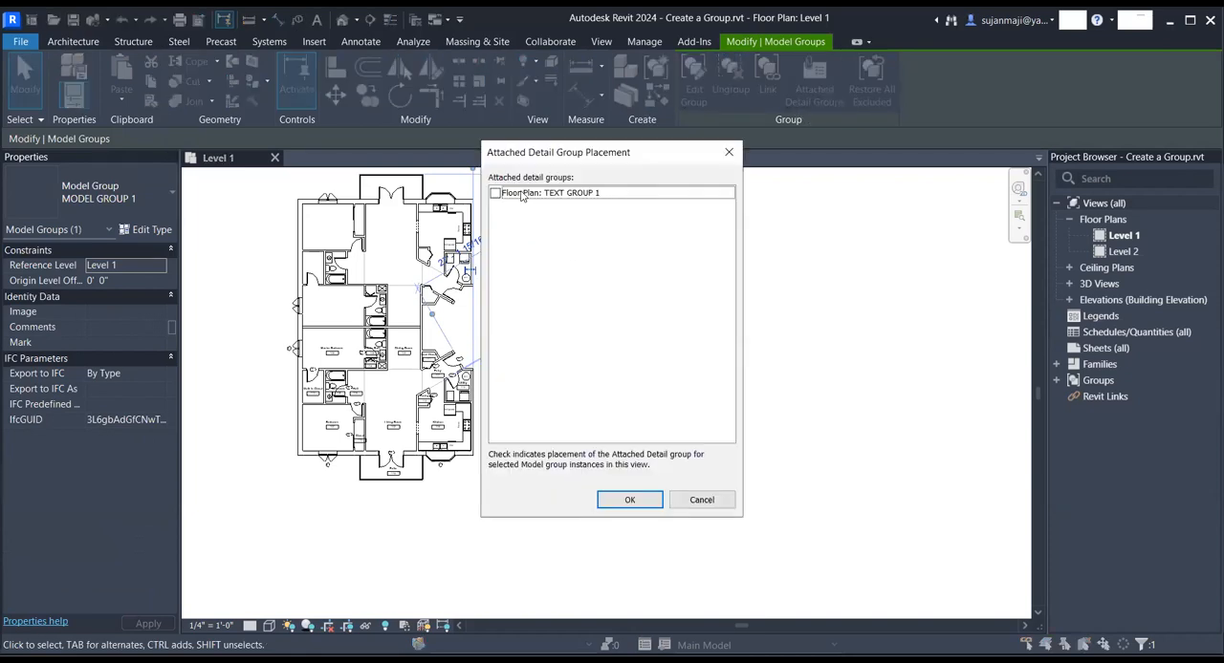
click(630, 500)
click(781, 313)
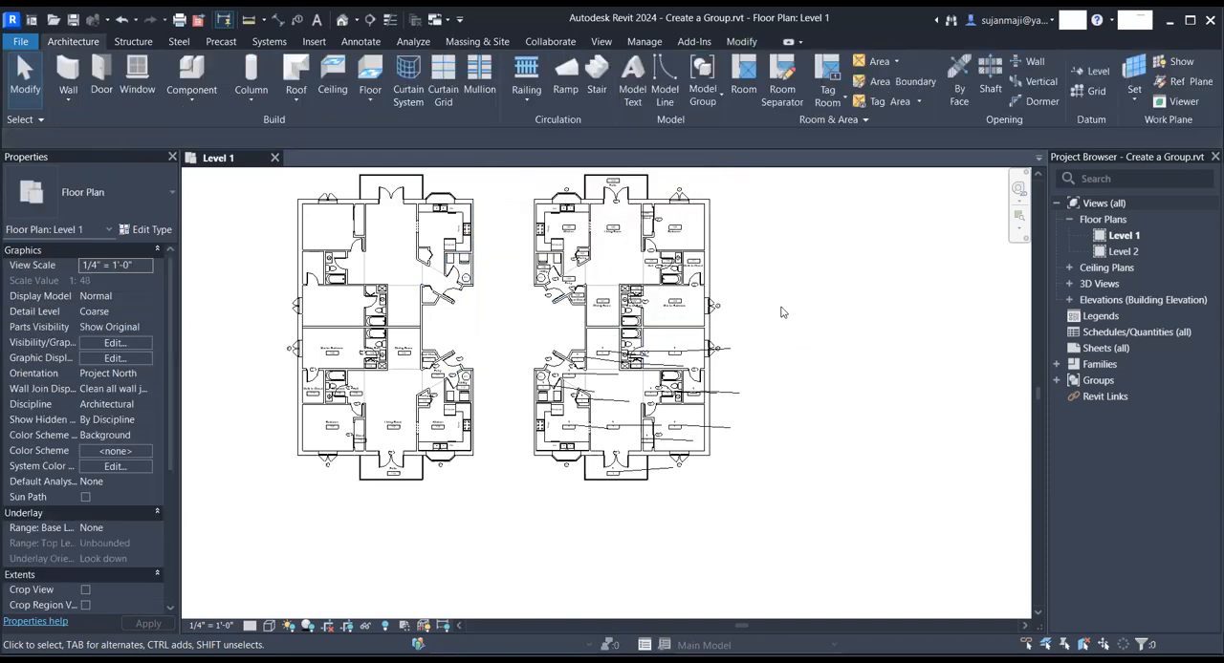
- Remove the displaced TEXT GROUP 1 attached detail group from the mirrored building's lower unit
click(685, 358)
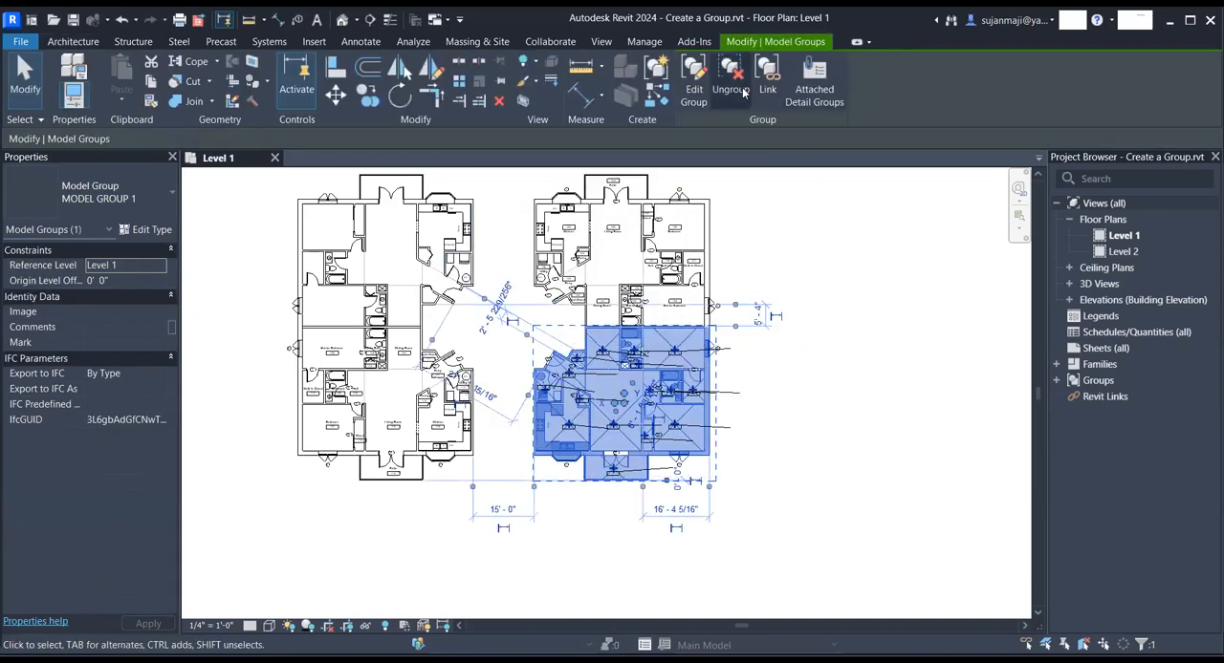
click(822, 91)
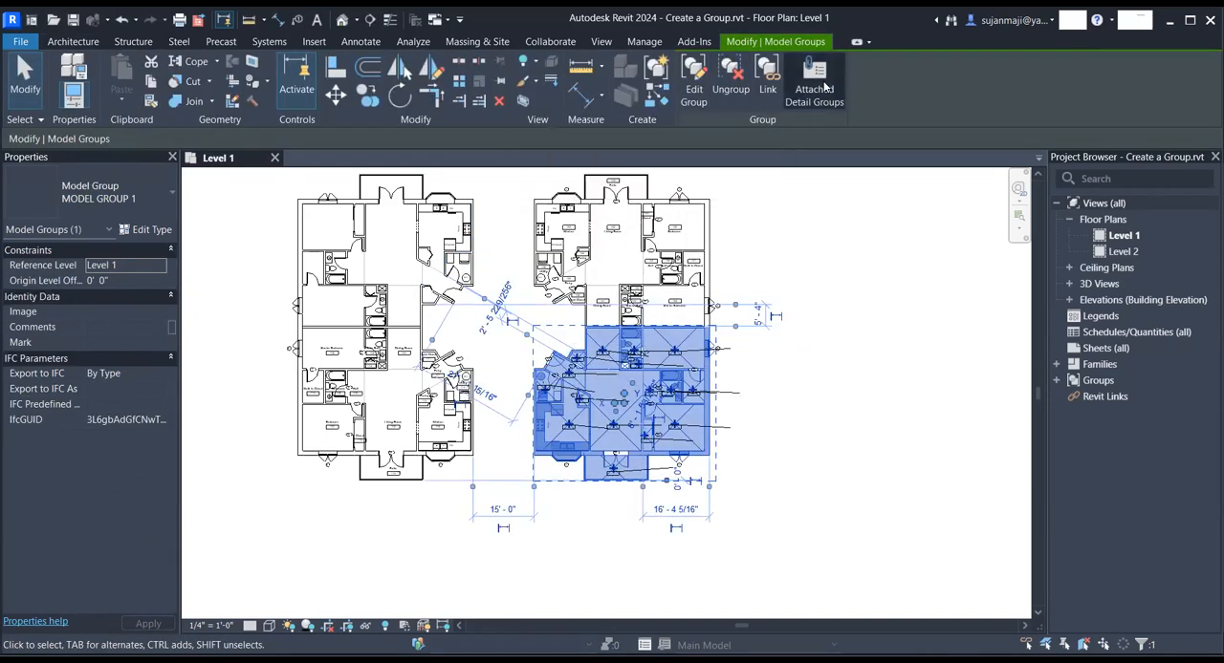
click(494, 194)
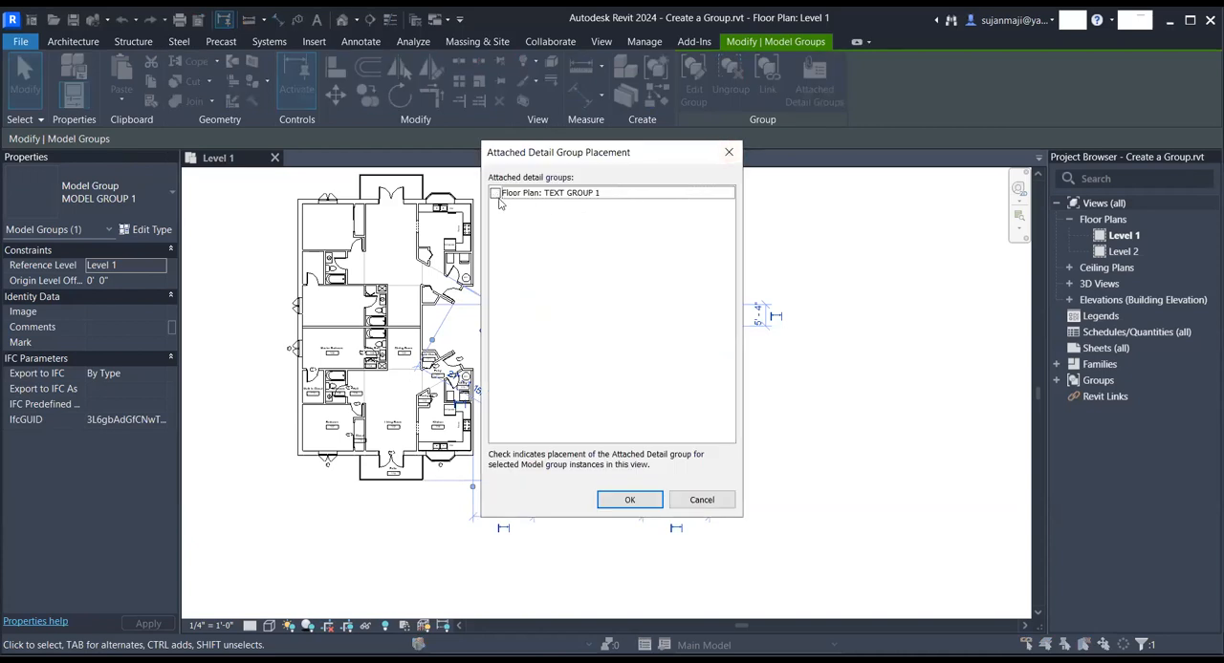
click(650, 504)
click(642, 501)
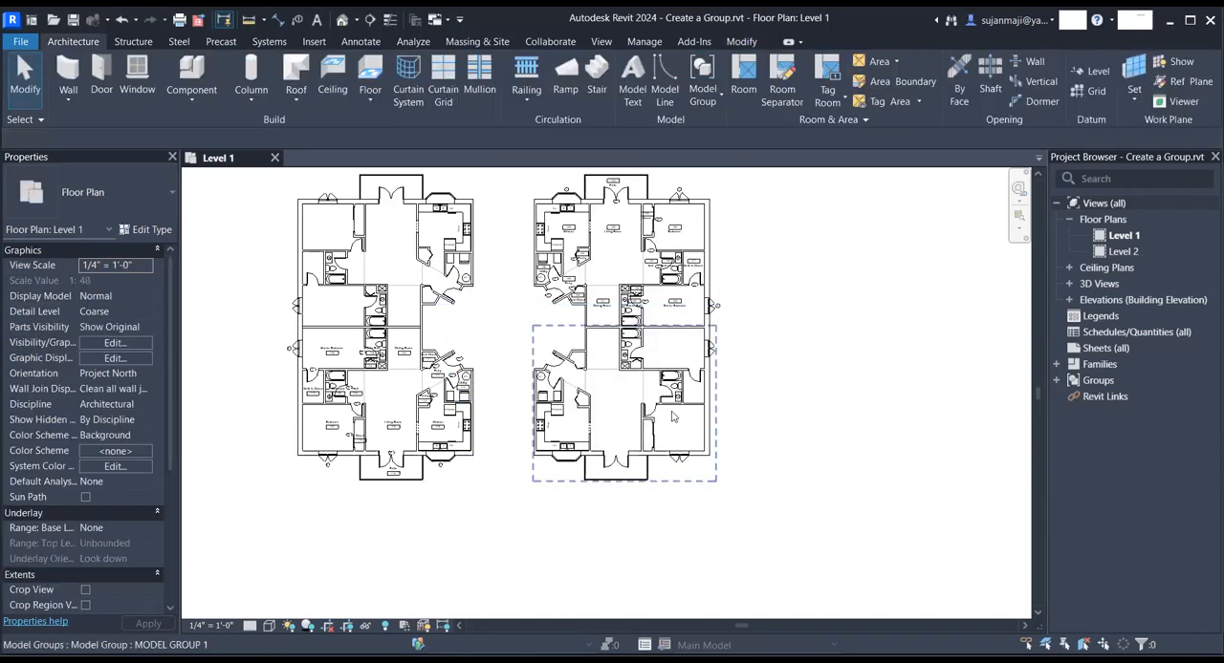
- Place the attached detail group TEXT GROUP 1 afresh on the mirrored building's lower unit
click(622, 372)
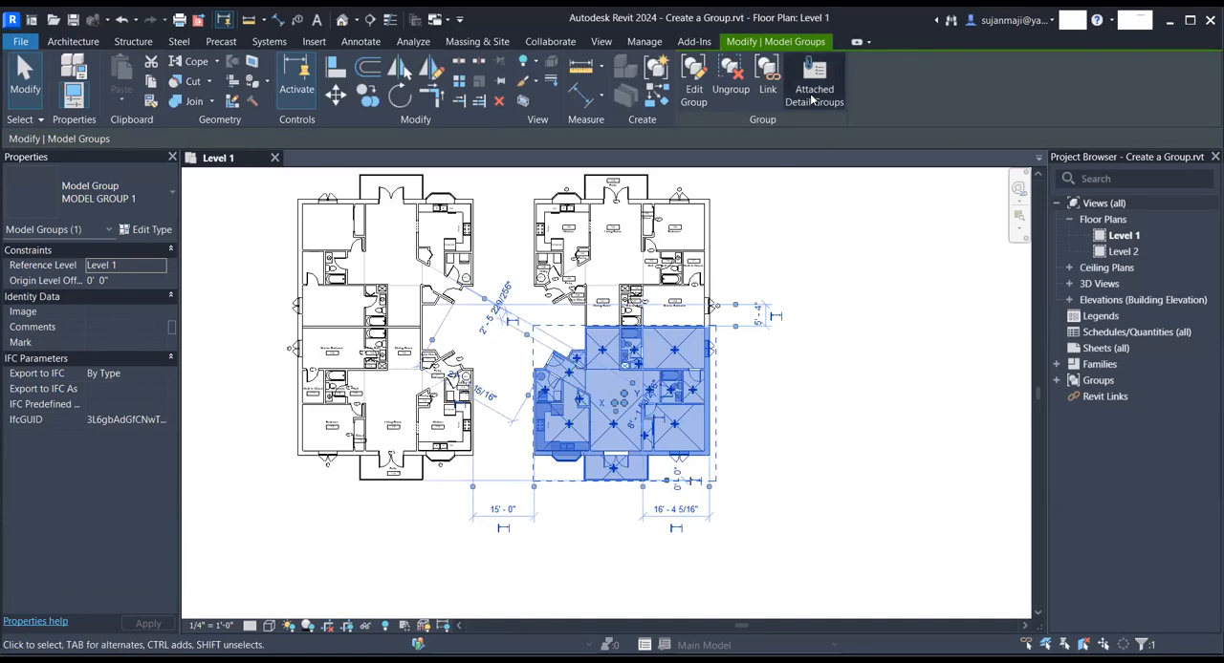
click(811, 95)
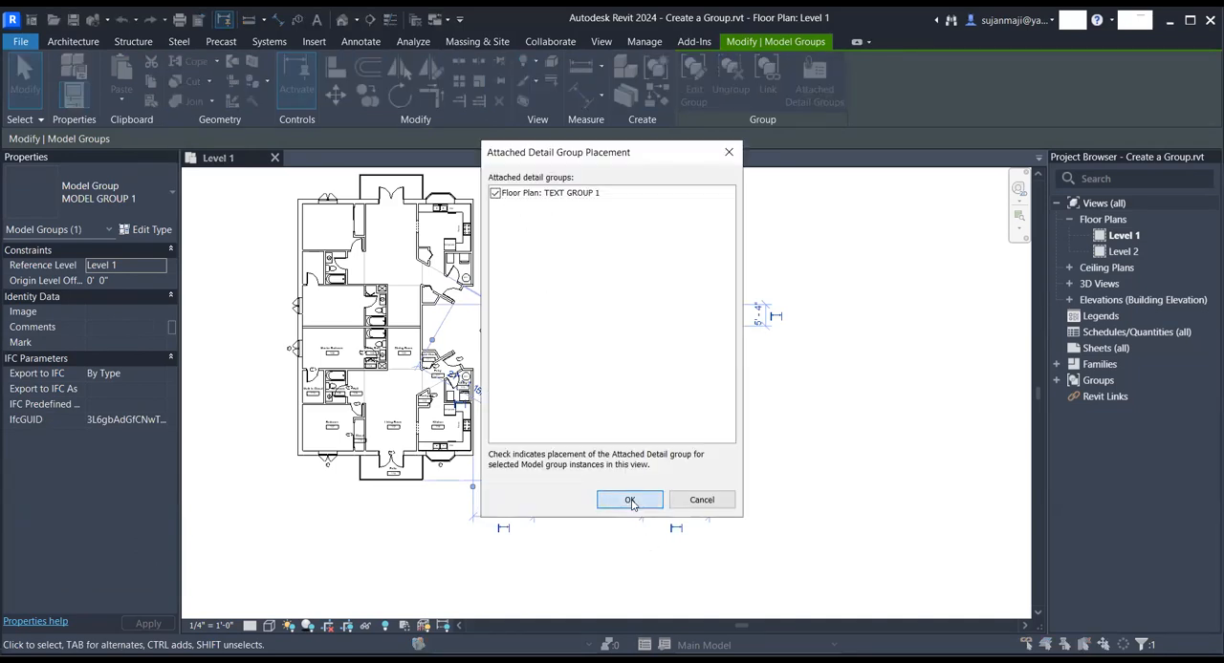
click(785, 439)
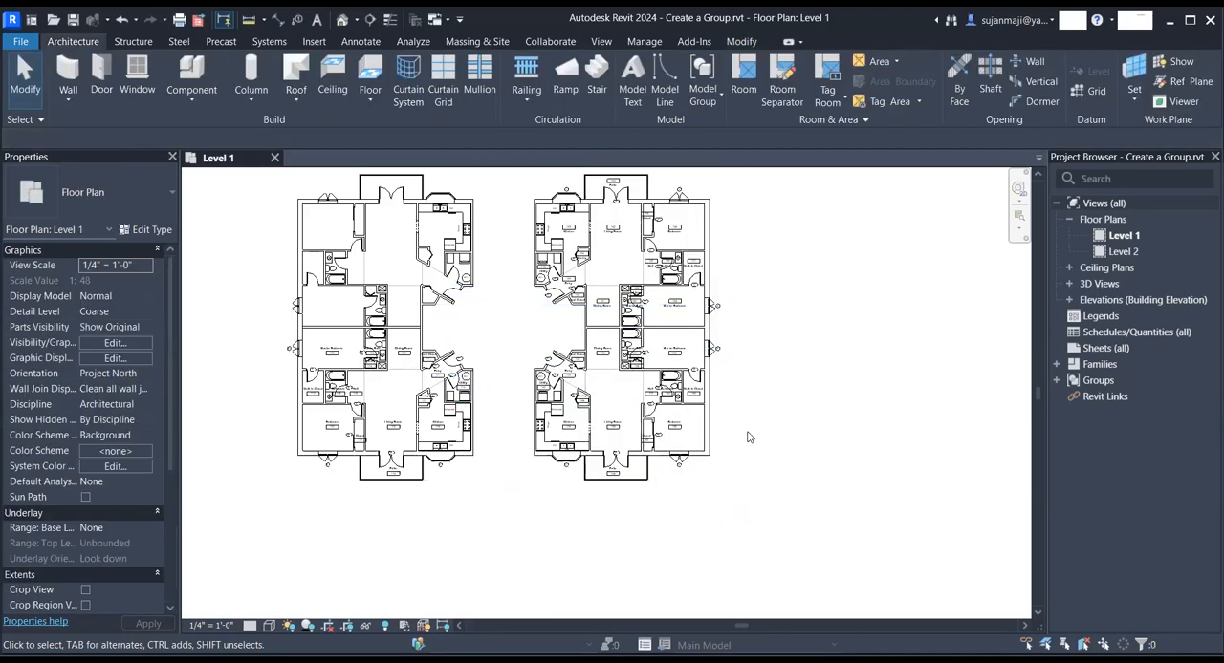
- Place the attached detail group TEXT GROUP 1 on the upper unit of the original building
scroll(618, 330, up, 1)
scroll(650, 320, up, 4)
scroll(794, 392, down, 3)
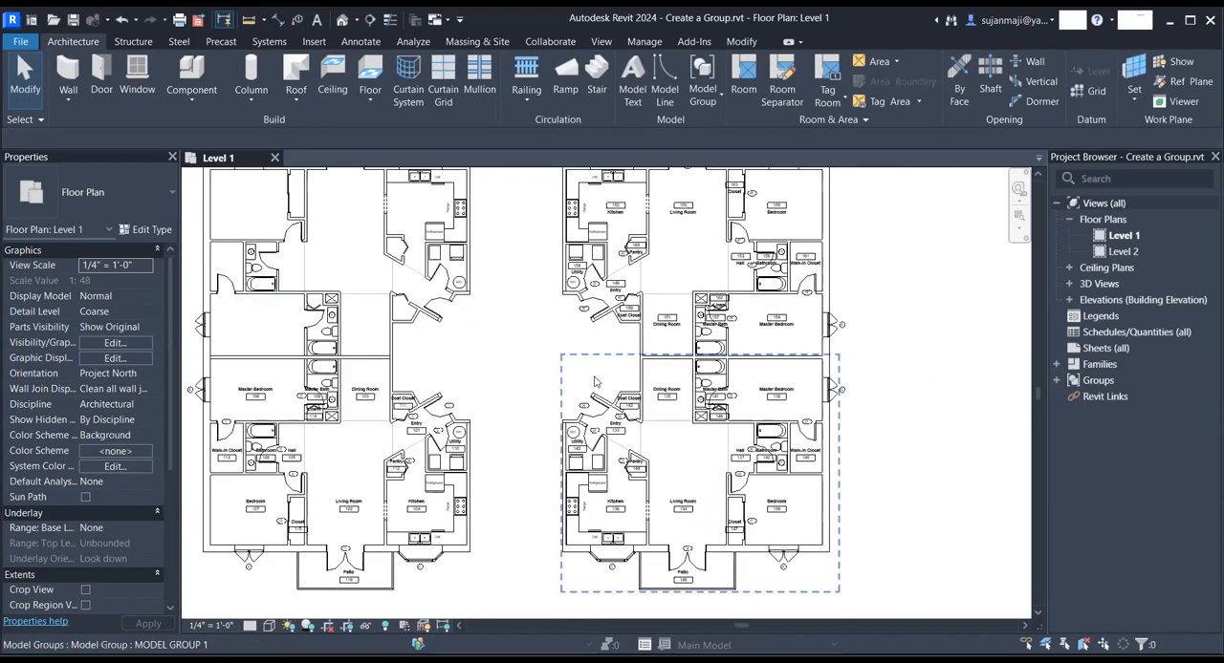
click(450, 222)
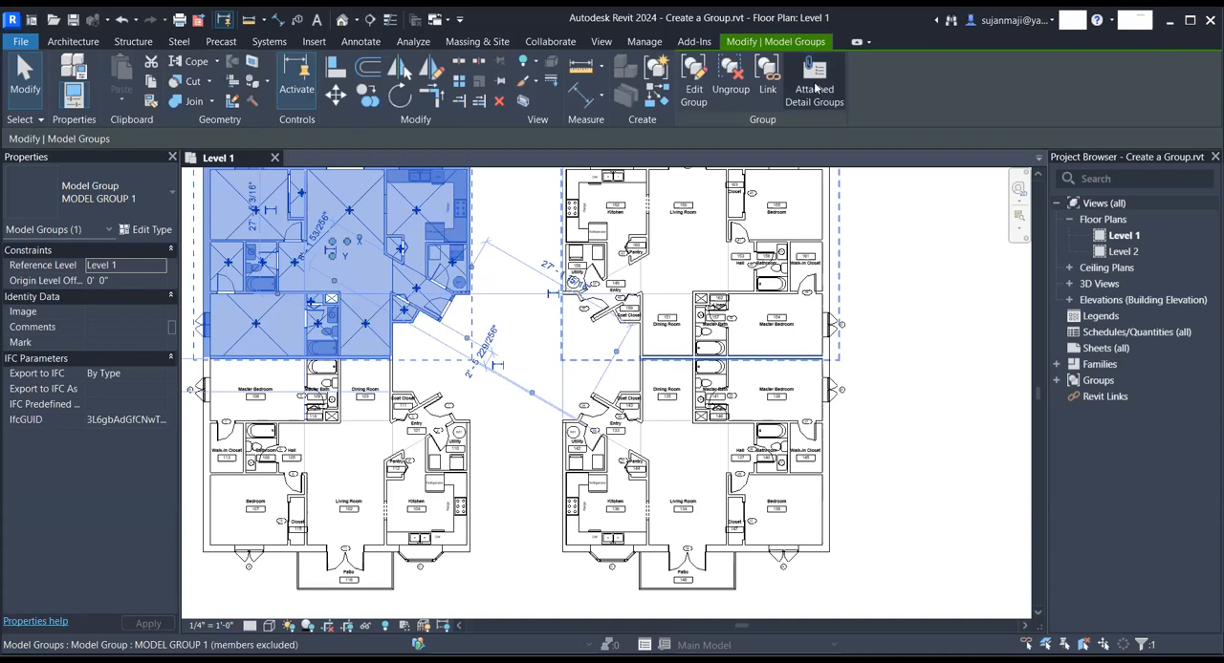
click(815, 90)
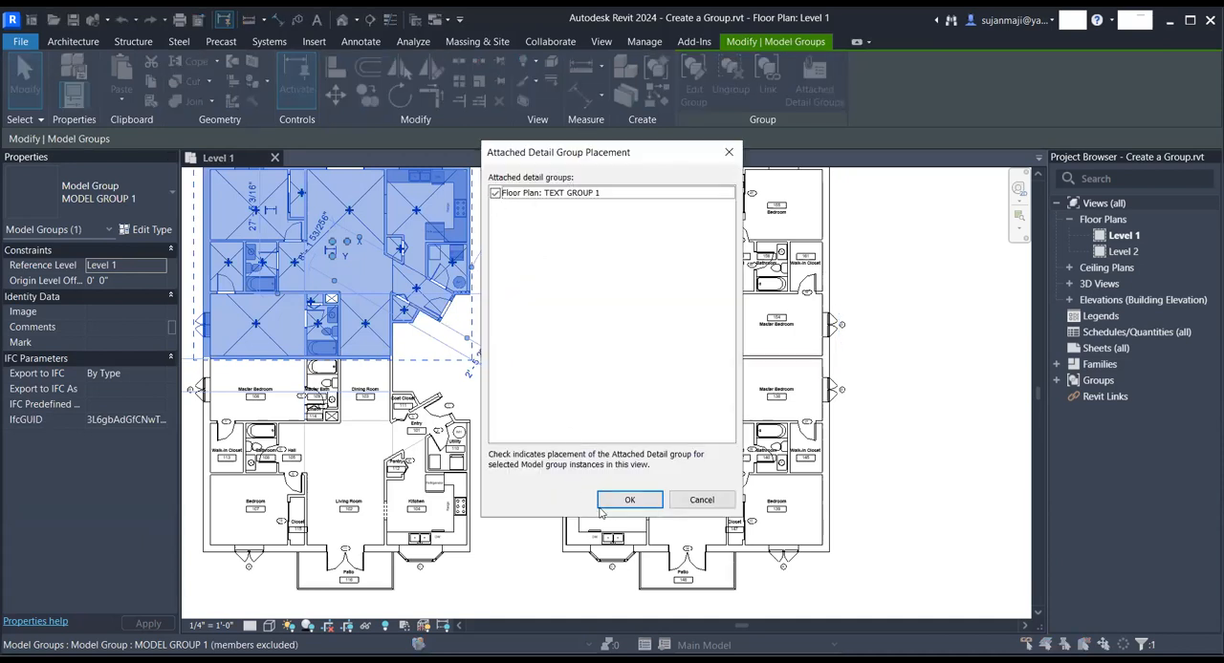
key(Return)
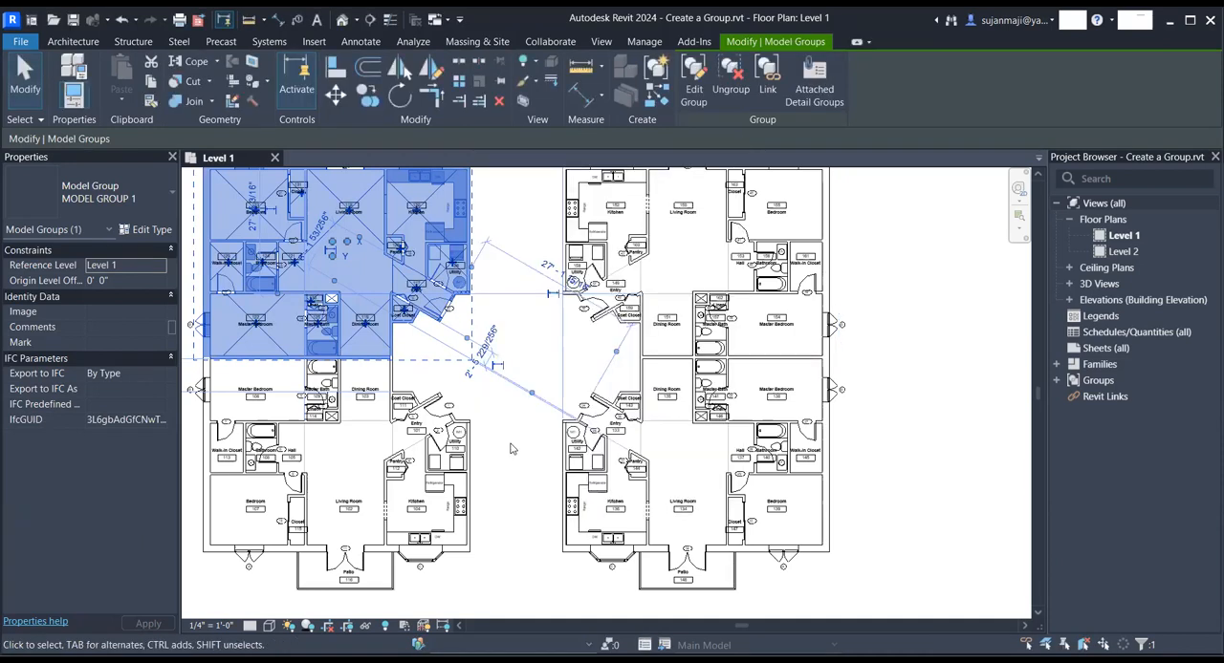
key(Escape)
- Examine the room names, room numbers and door tags across all four units of both buildings
scroll(286, 413, up, 5)
scroll(356, 361, down, 2)
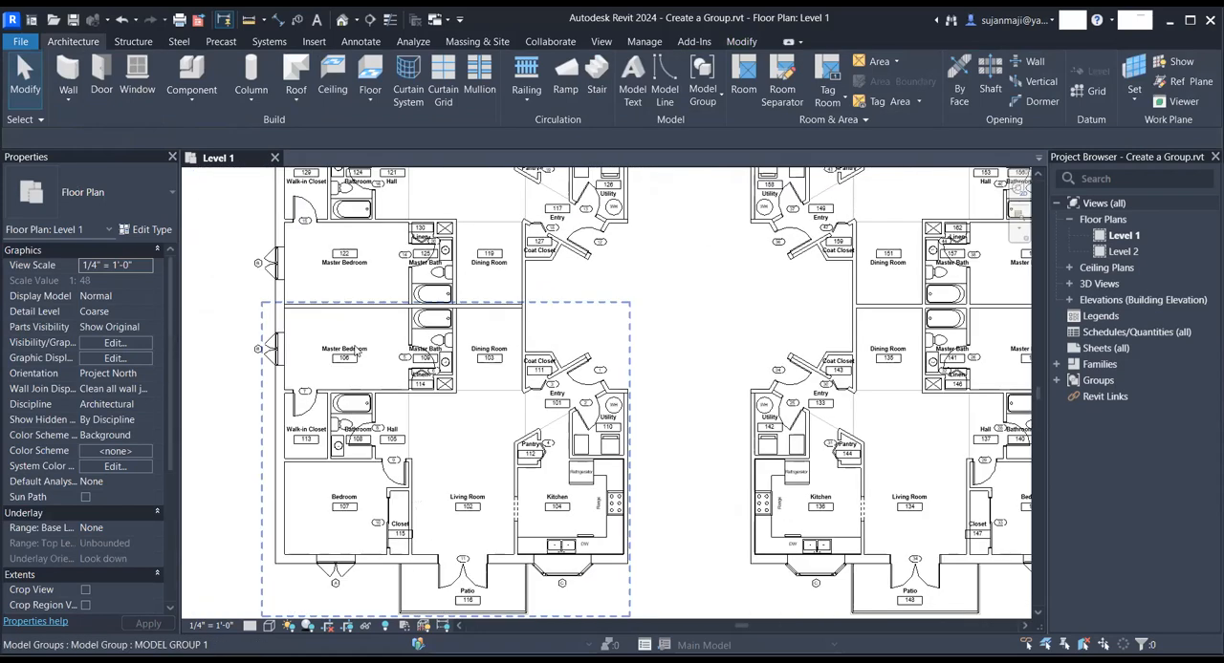
scroll(353, 362, down, 2)
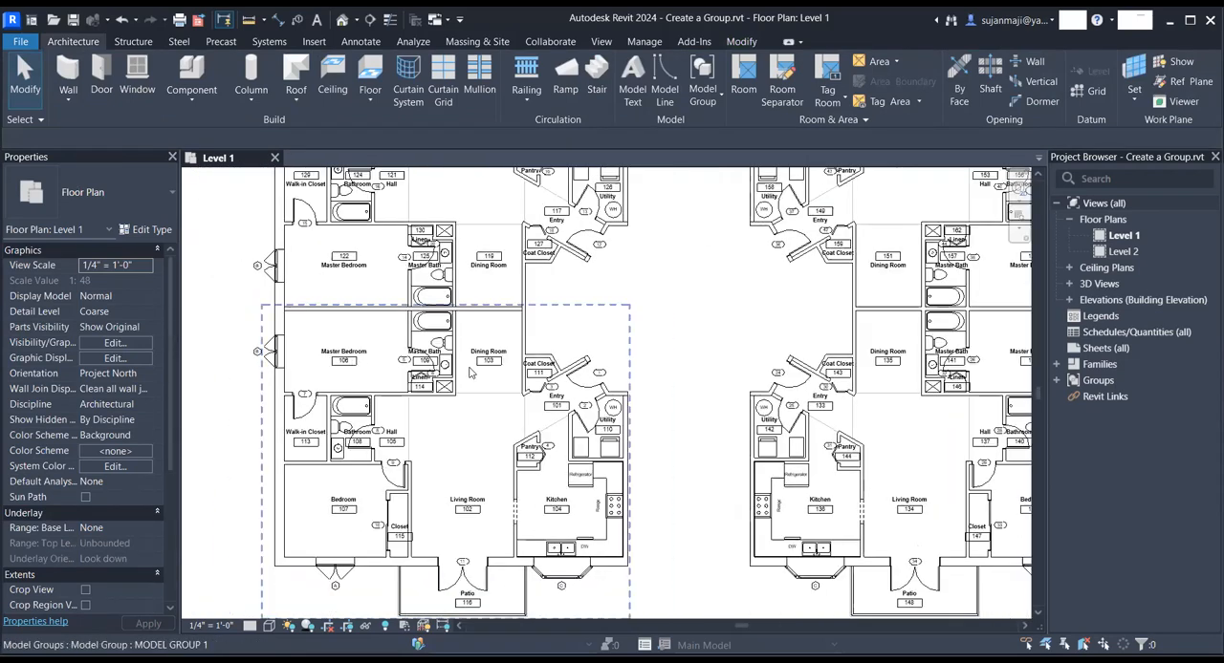
scroll(298, 342, down, 2)
scroll(884, 362, up, 6)
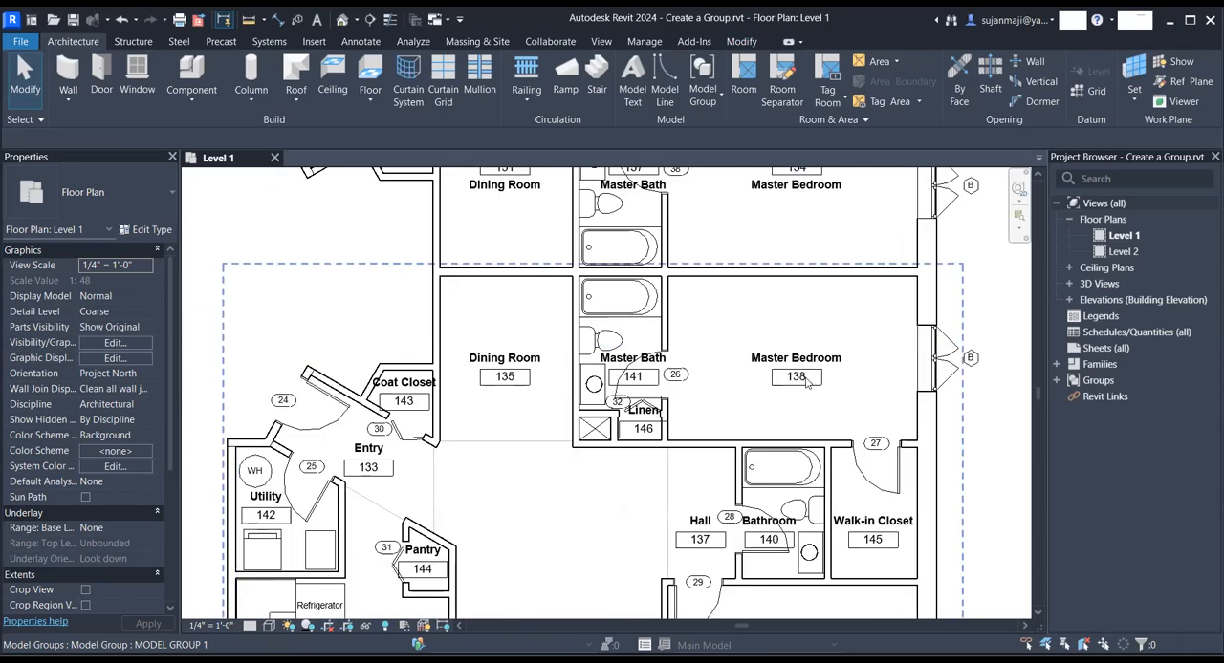
scroll(801, 384, down, 3)
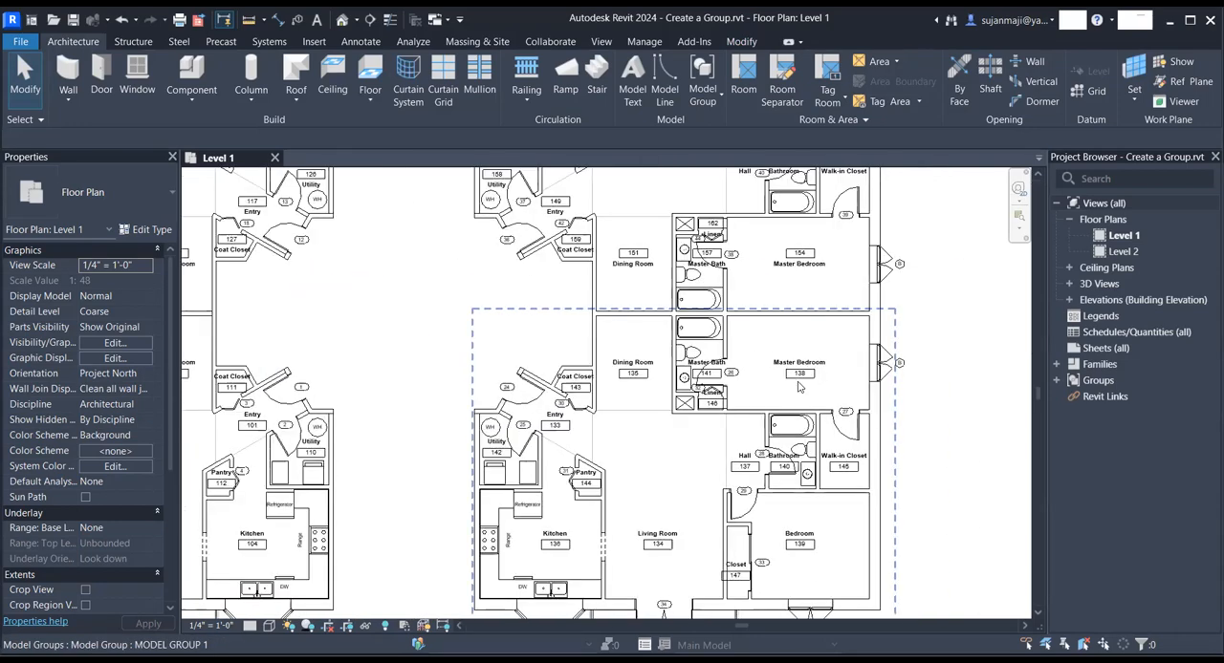
scroll(806, 378, down, 2)
scroll(674, 380, up, 3)
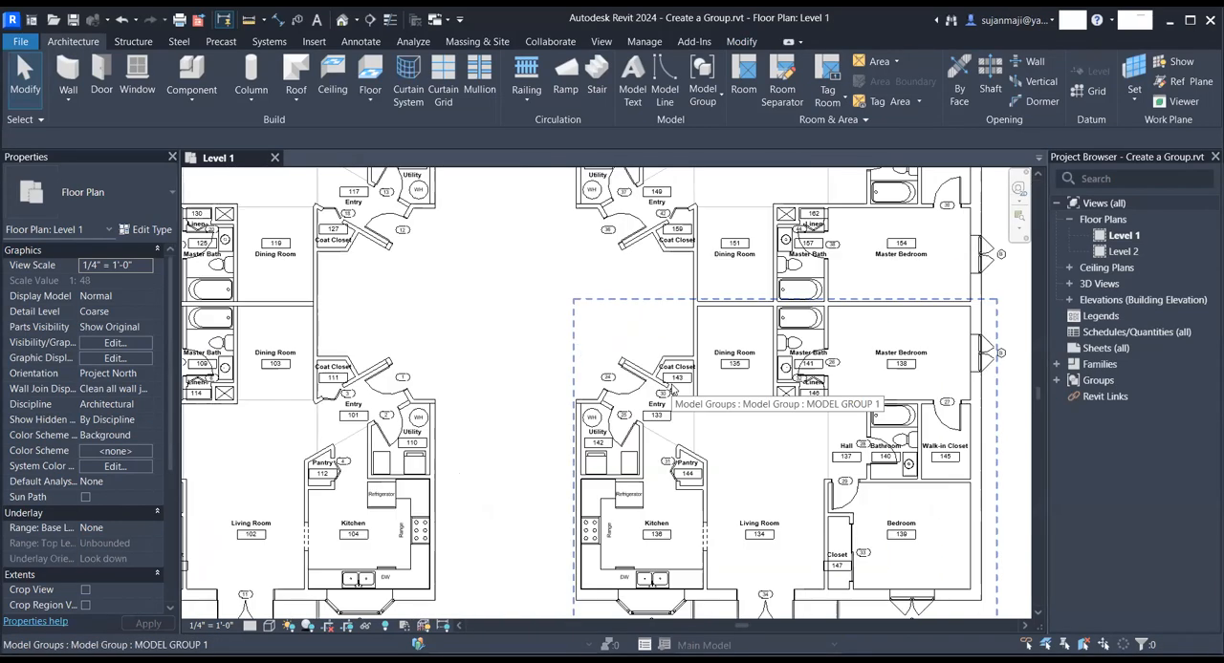
scroll(713, 375, down, 2)
scroll(674, 402, down, 2)
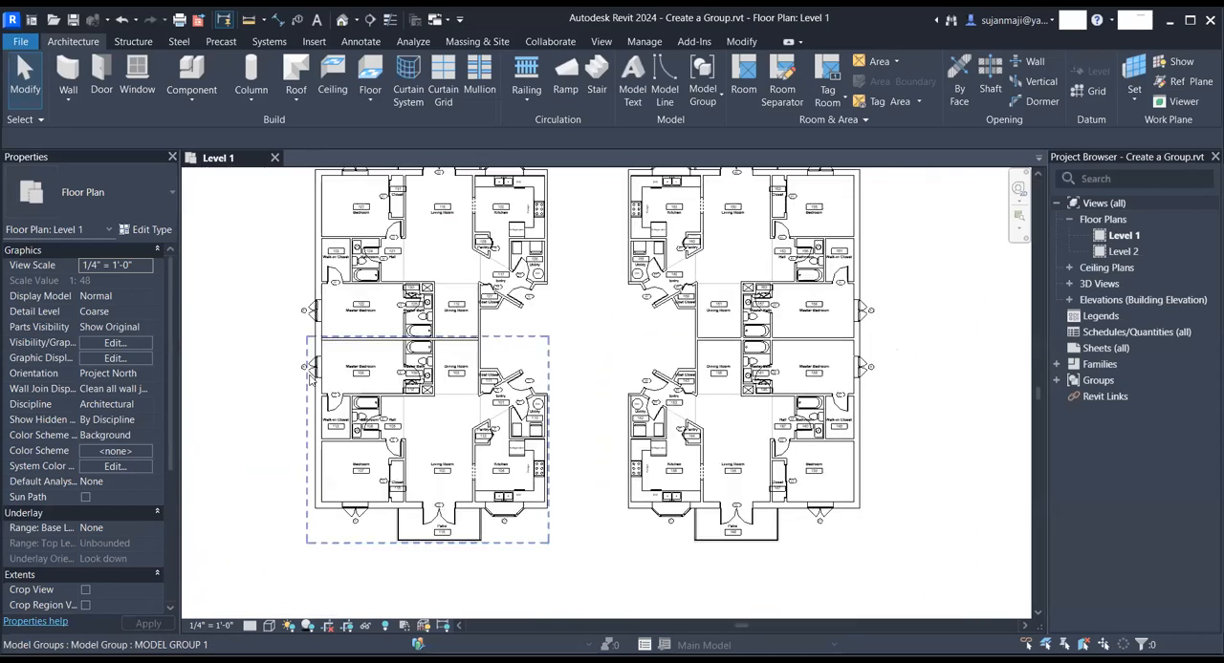
scroll(309, 375, up, 4)
scroll(544, 192, down, 5)
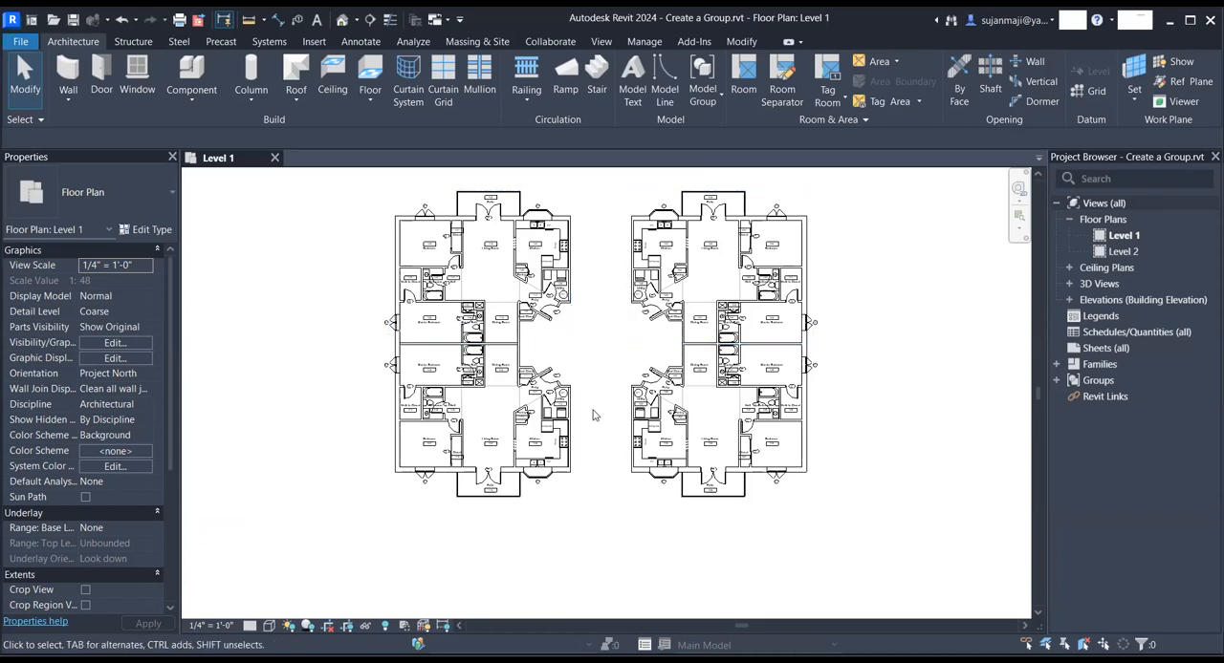
scroll(590, 432, up, 5)
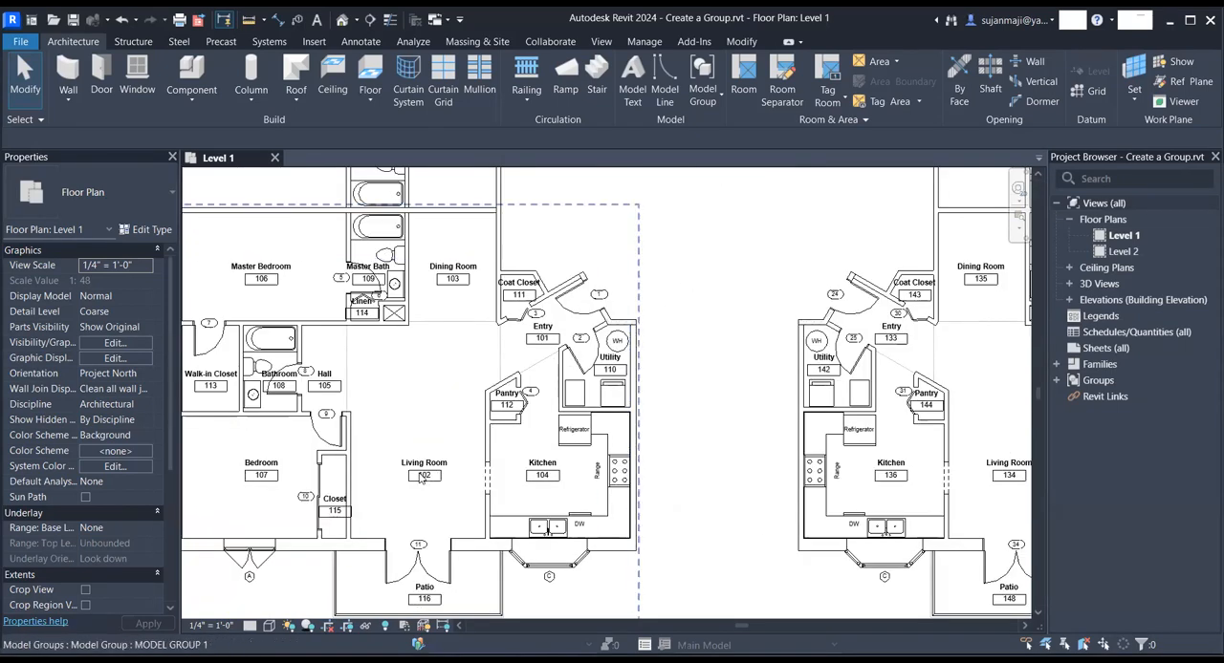
scroll(422, 478, down, 2)
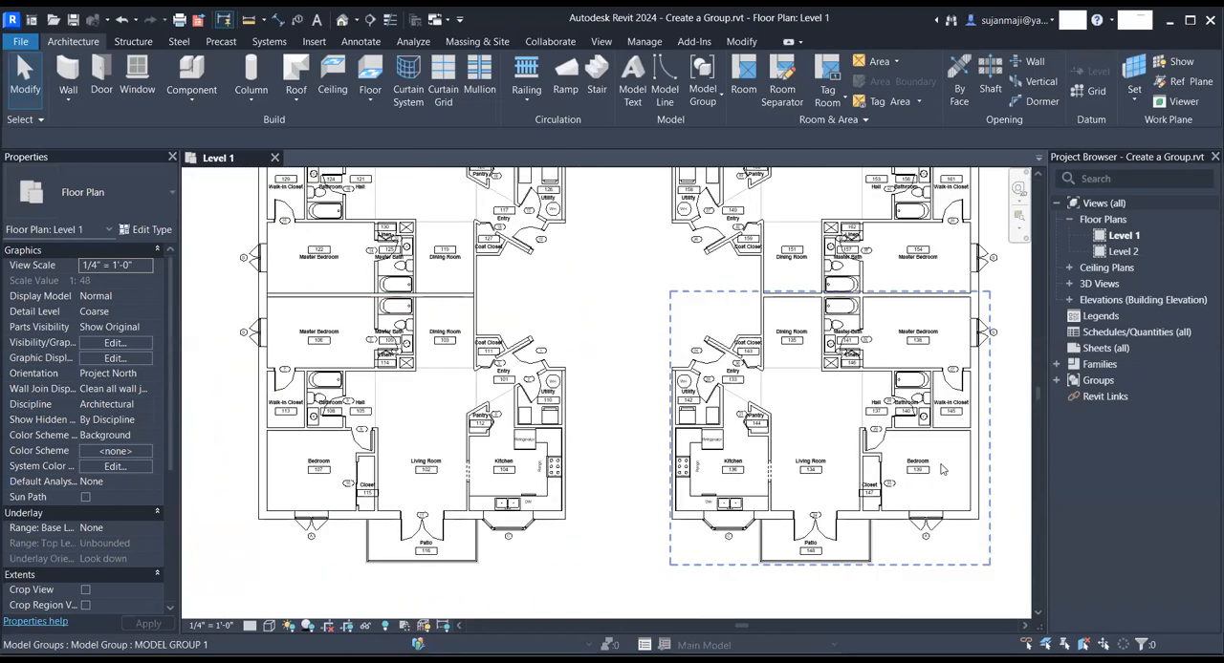
scroll(869, 460, up, 5)
scroll(792, 191, down, 6)
scroll(776, 211, up, 5)
scroll(752, 236, down, 6)
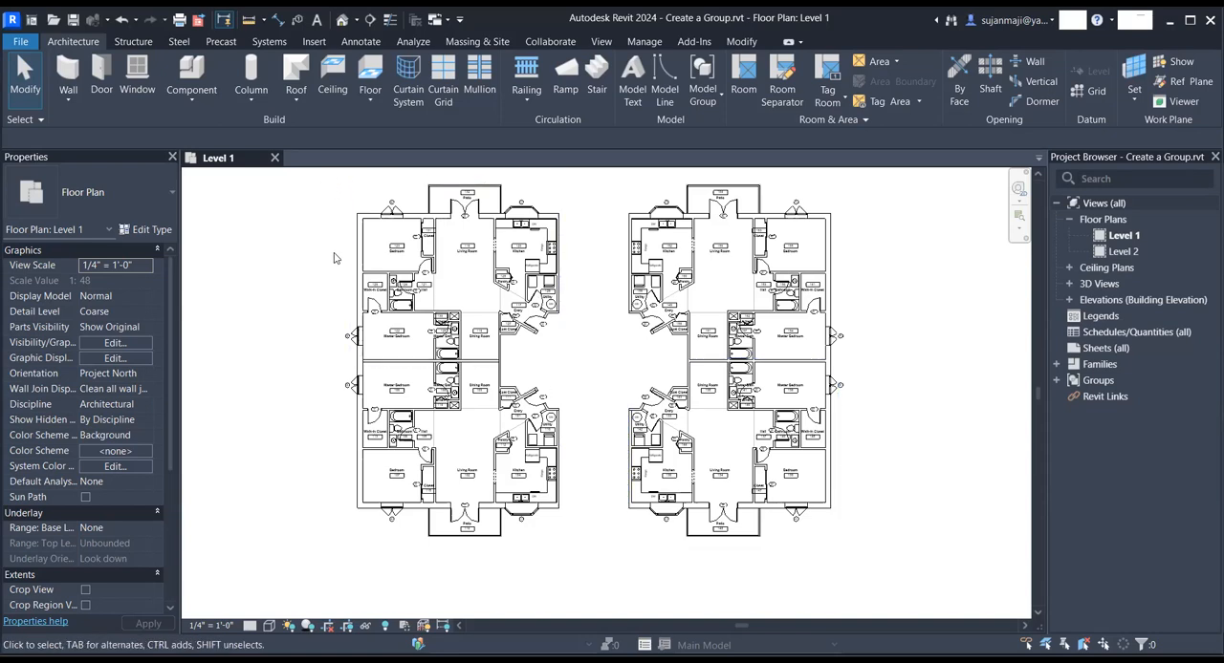
- Try to group all four units of both buildings together with their attached tag groups
scroll(334, 257, down, 2)
drag(318, 182, 744, 491)
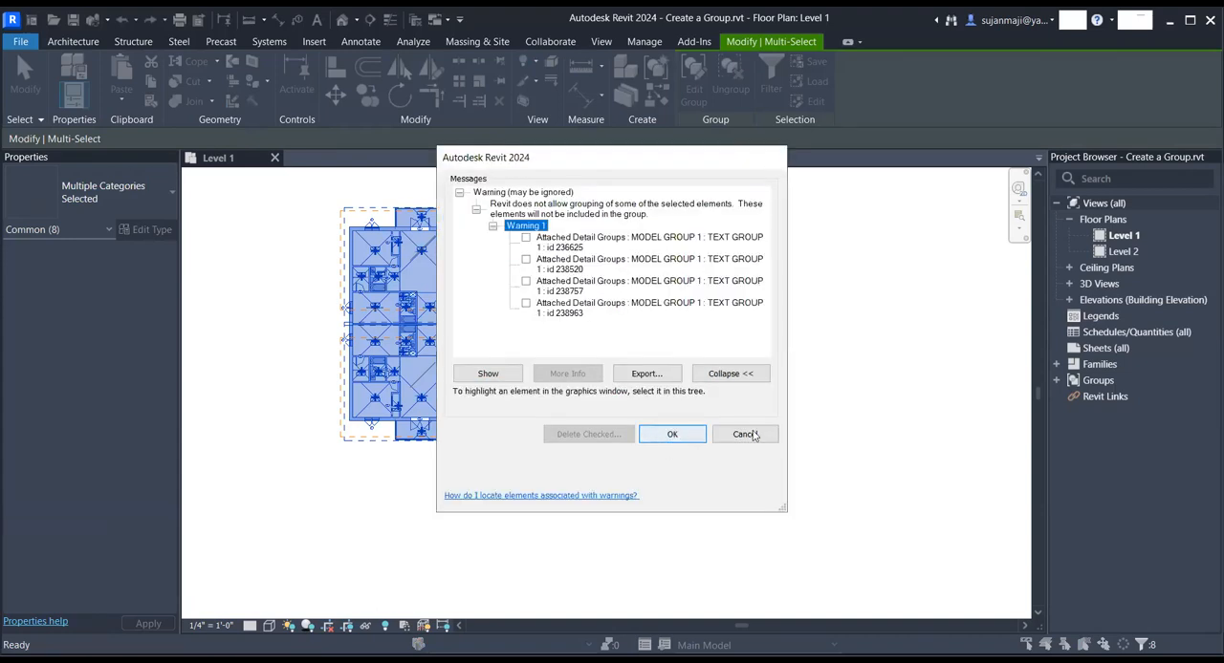
click(752, 435)
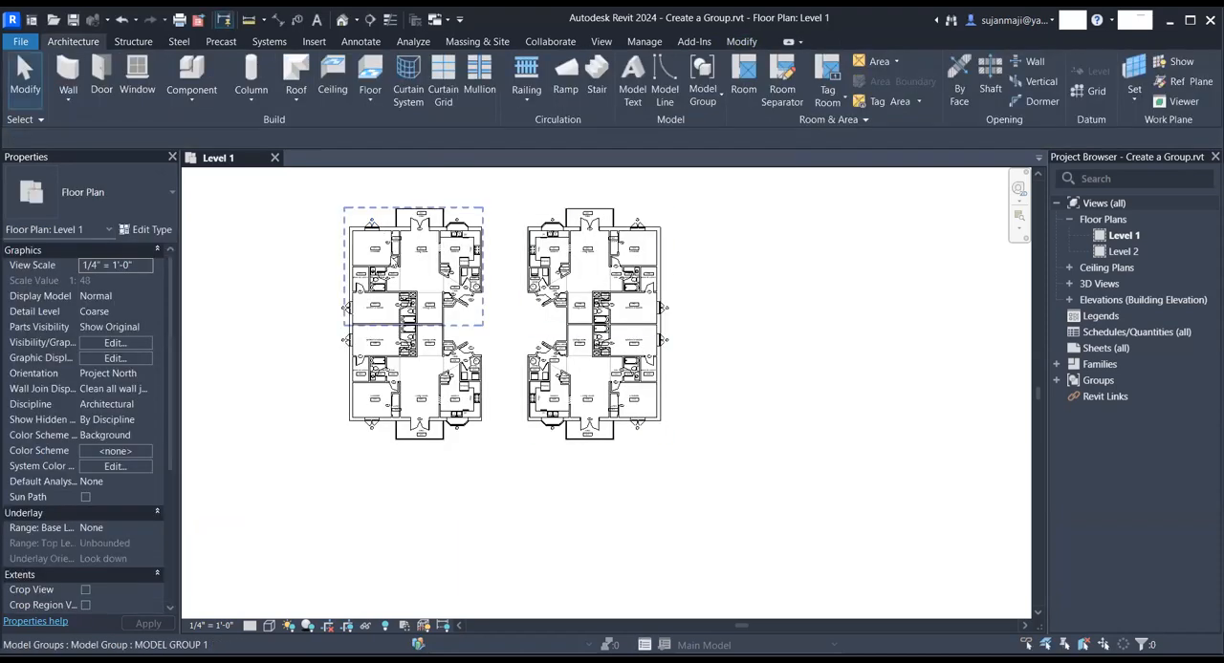
scroll(566, 461, down, 2)
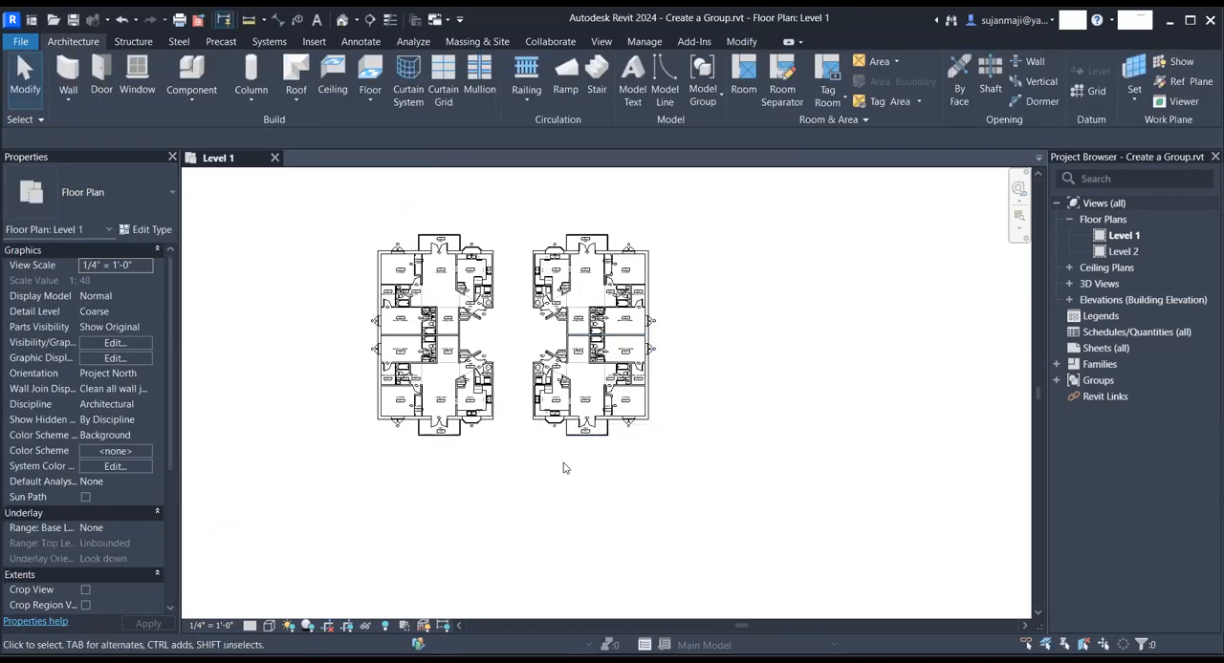